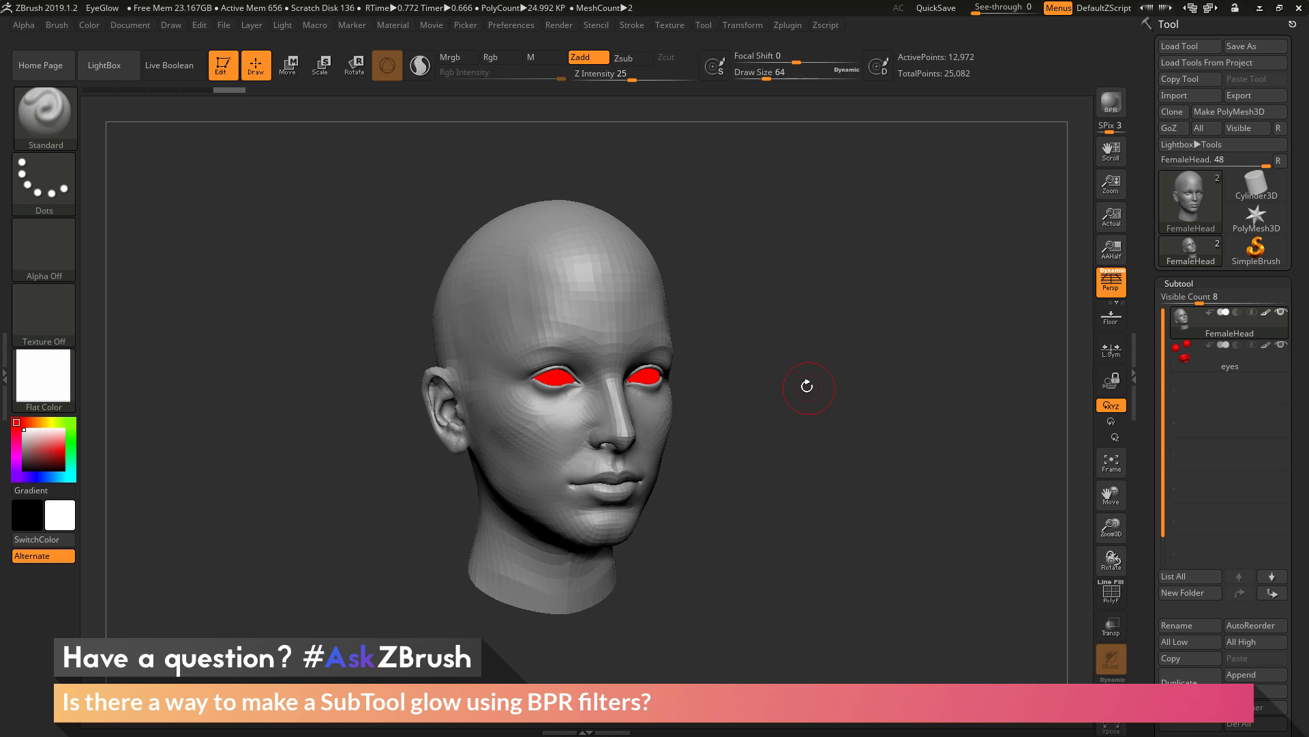
Step: Render the head with red eyes in BPR to preview the finished eye glow, and return to the live view
mouse_move(795, 453)
left_mouse_down()
mouse_move(775, 453)
mouse_move(806, 399)
mouse_move(796, 446)
left_mouse_up()
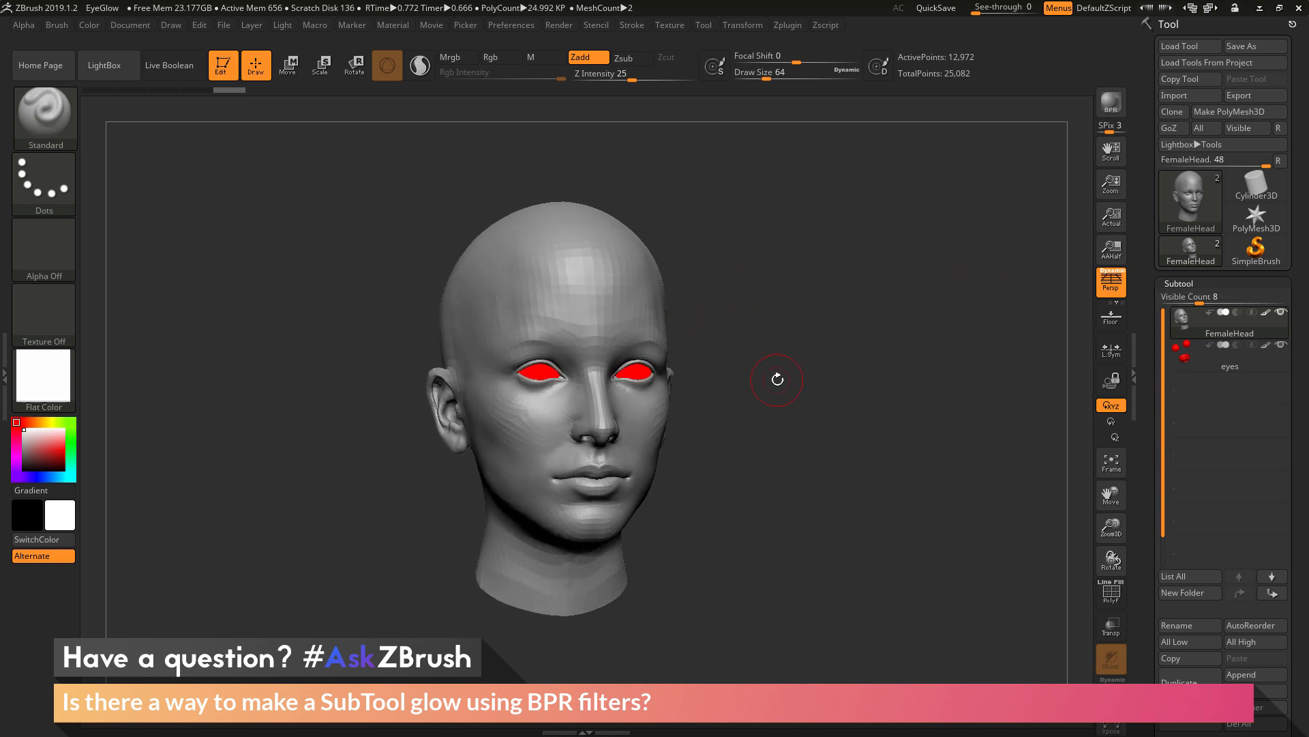
left_click(1232, 367)
mouse_move(807, 354)
left_mouse_down()
mouse_move(845, 356)
mouse_move(775, 356)
mouse_move(818, 356)
left_mouse_up()
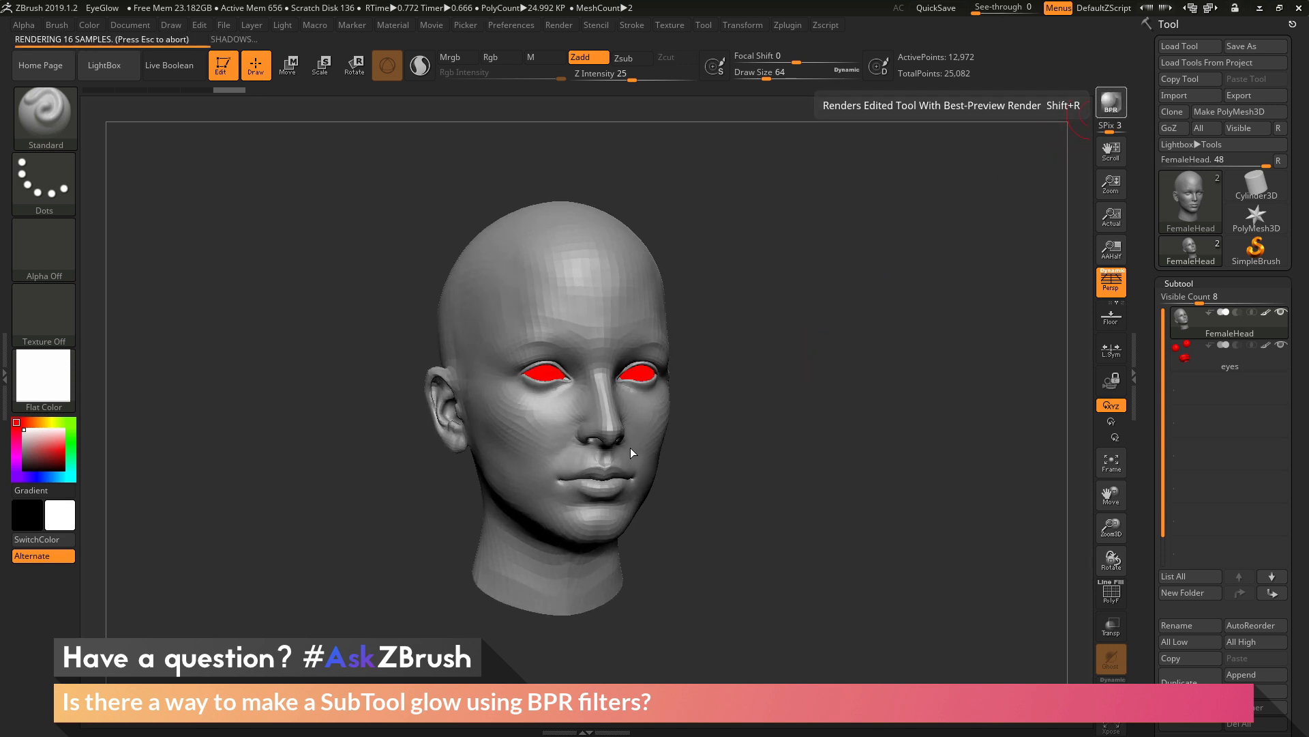
key("shift+r")
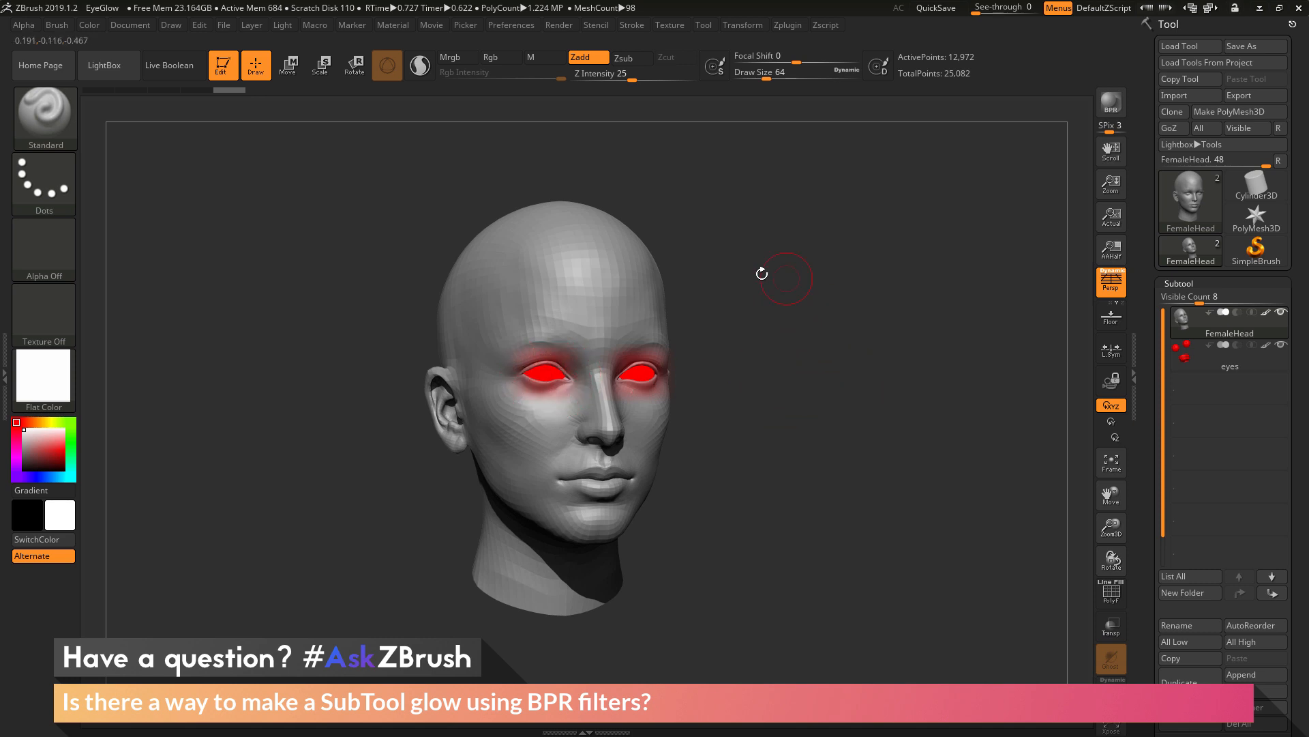
left_click(752, 345)
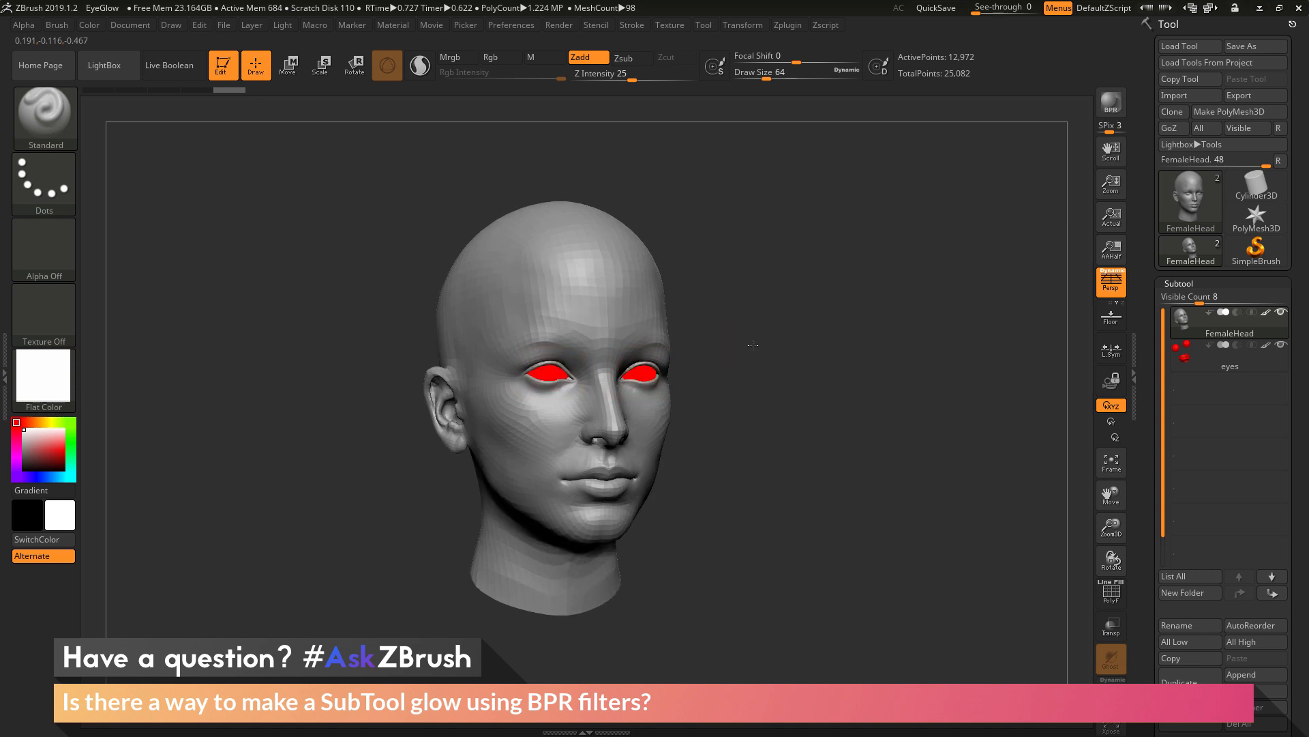
Step: Open the DemoHeadFemale.ZPR sample project without saving changes to the current project
key("comma")
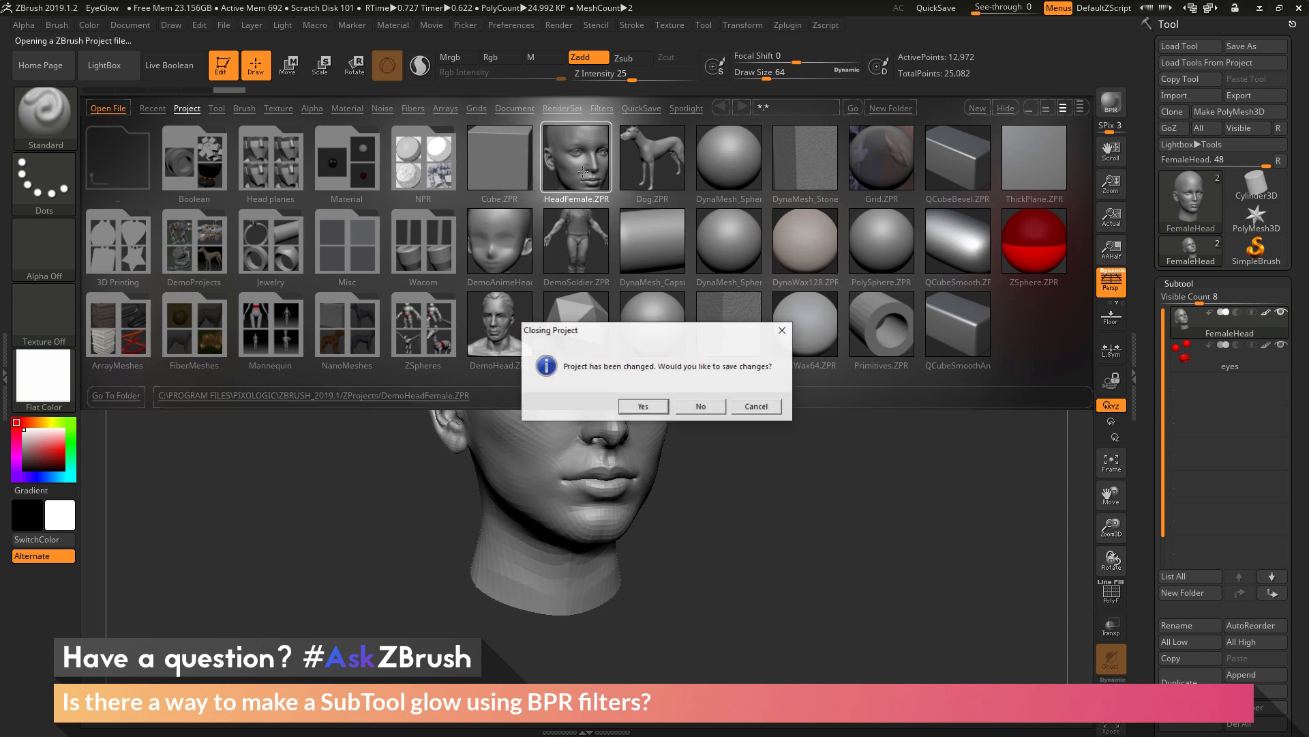
left_click(702, 407)
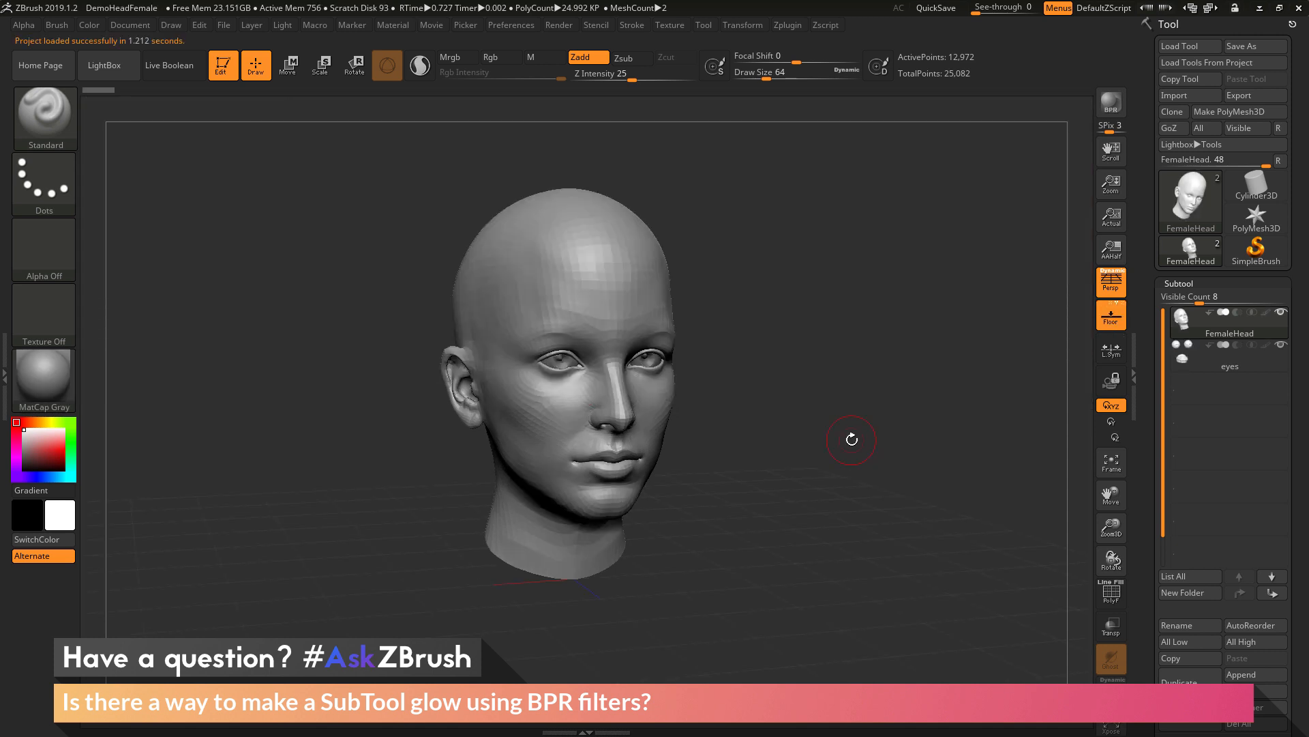
mouse_move(843, 440)
left_mouse_down()
mouse_move(820, 426)
mouse_move(836, 424)
left_mouse_up()
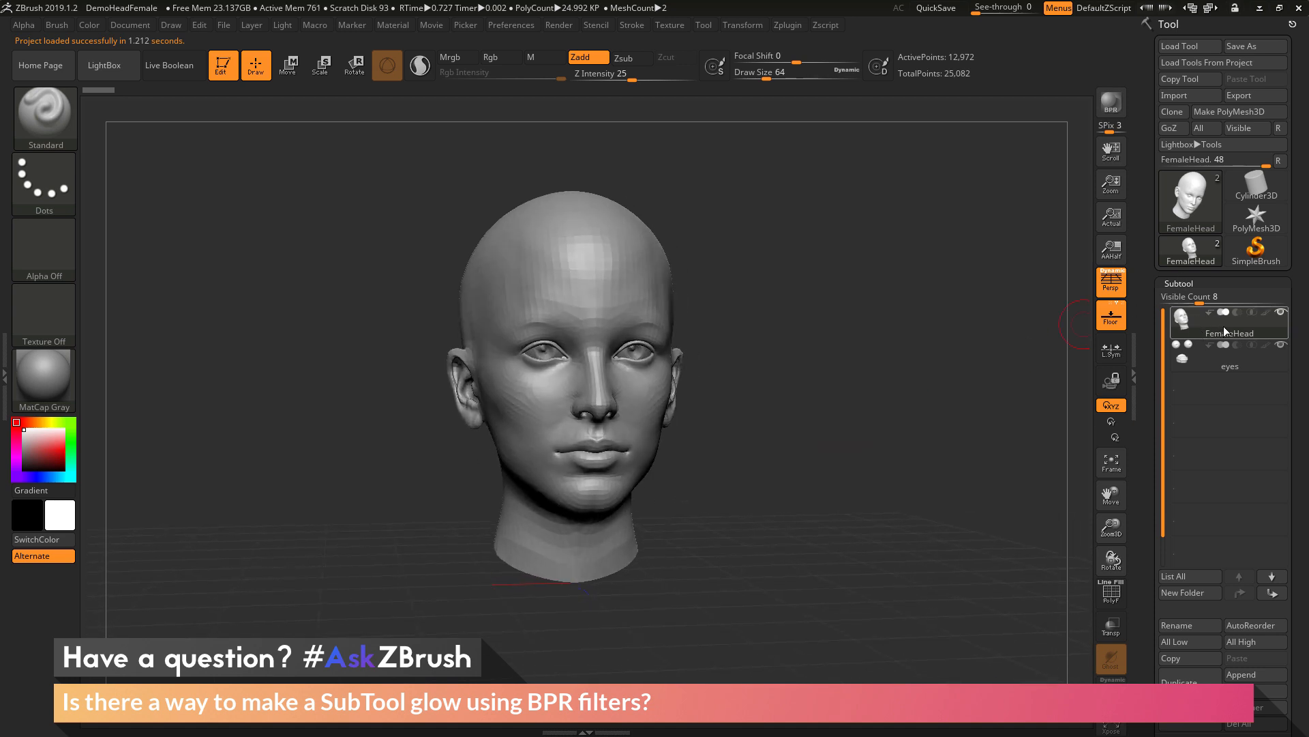
Step: Run a BPR render of the unpainted female head and return to the live view
mouse_move(1217, 370)
left_click_drag(880, 351, 891, 355)
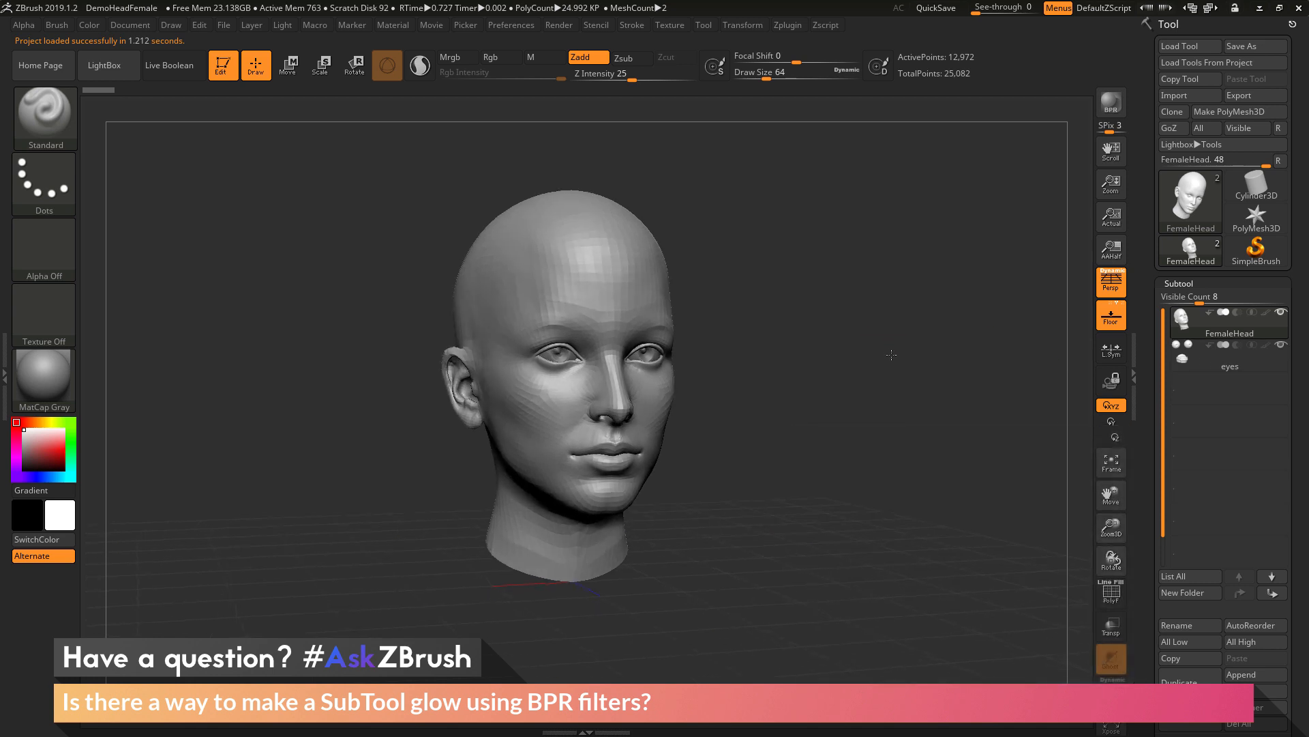
left_click(1108, 101)
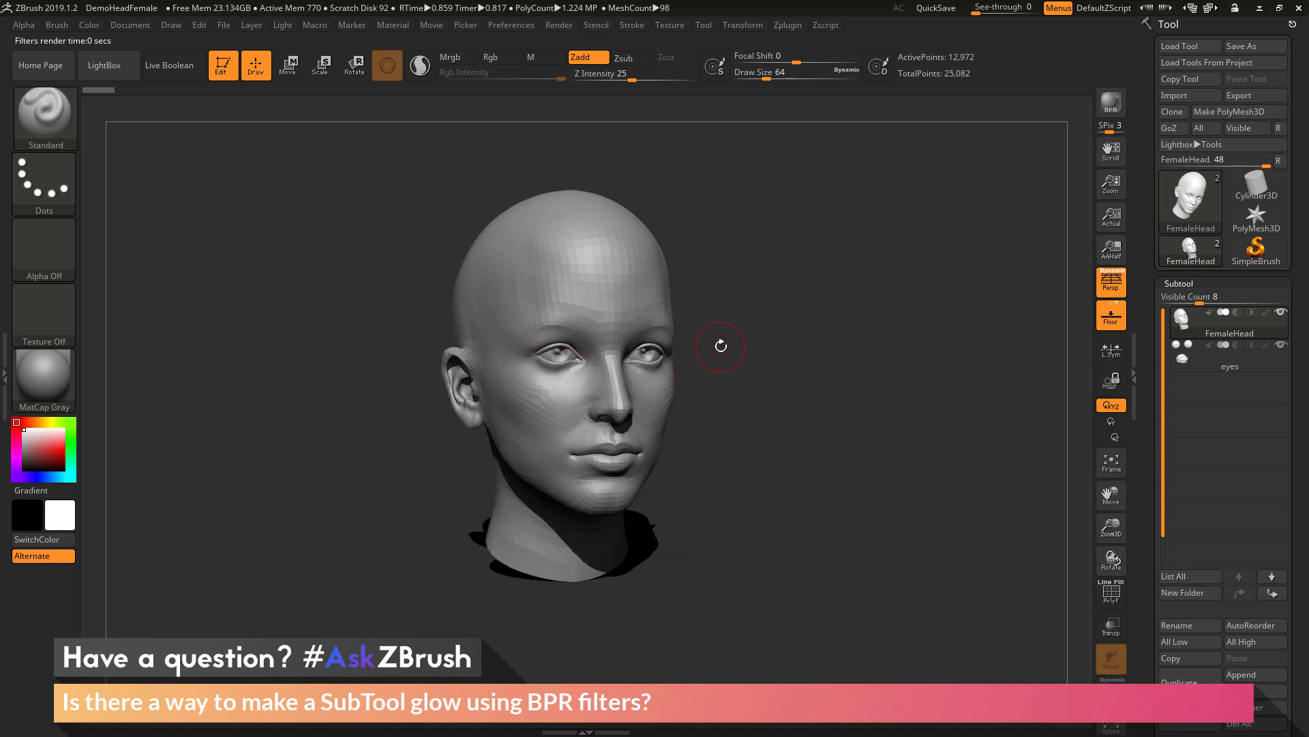
left_click(830, 363)
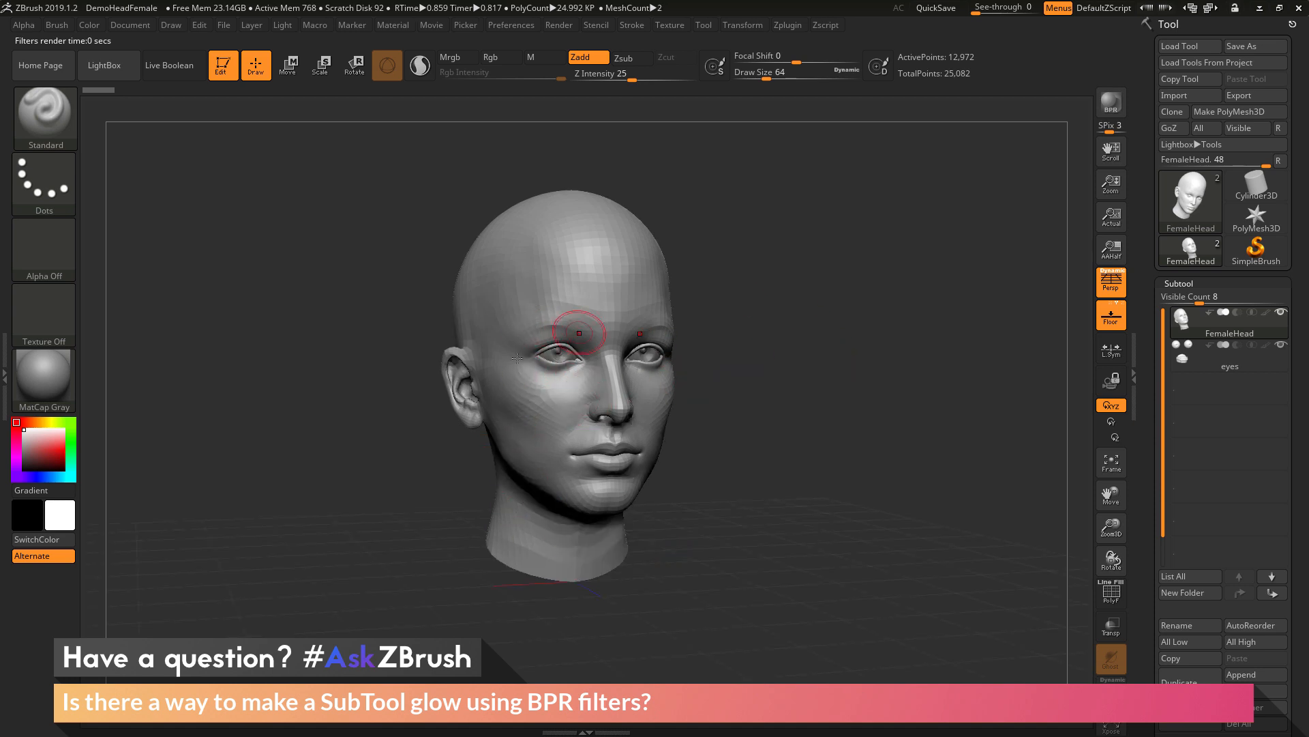
Step: Select the eyes SubTool, enable the Rgb channel and fill the object with pure red
key("Down")
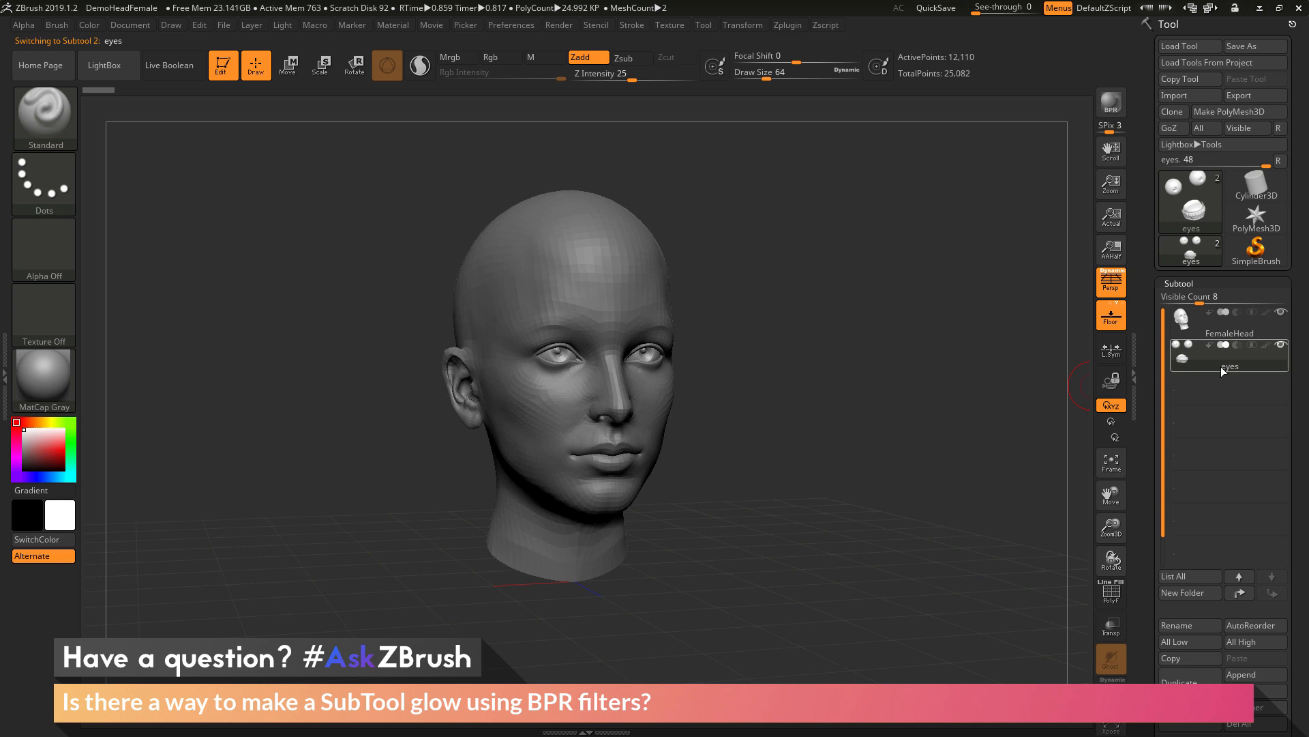
left_click(15, 421)
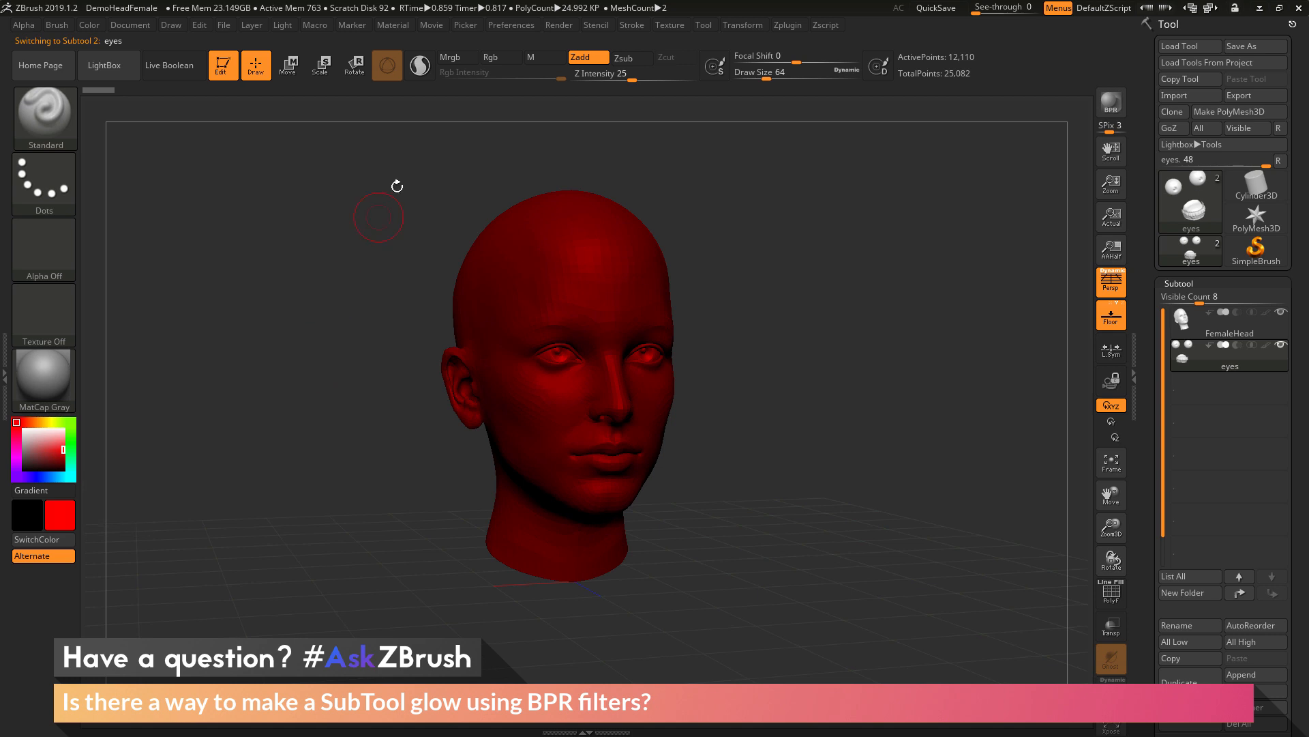
left_click(505, 60)
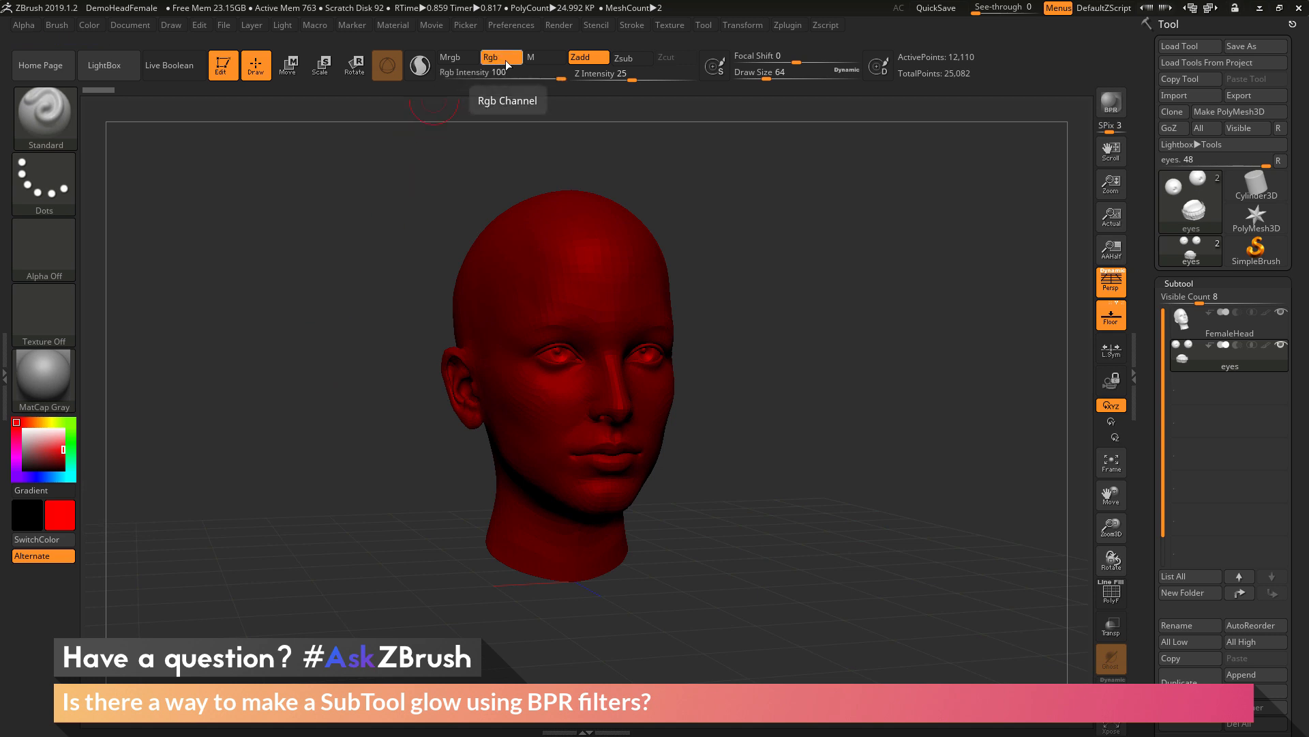
left_click(92, 26)
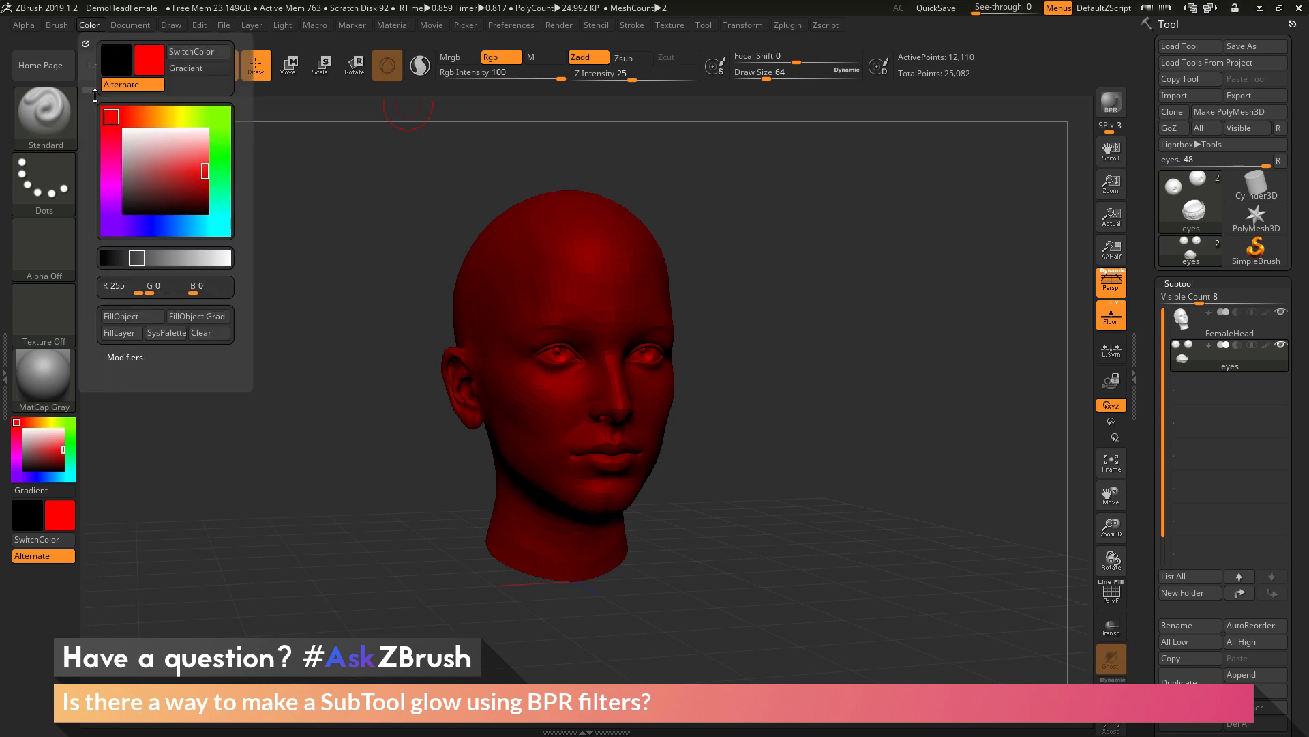
left_click(142, 317)
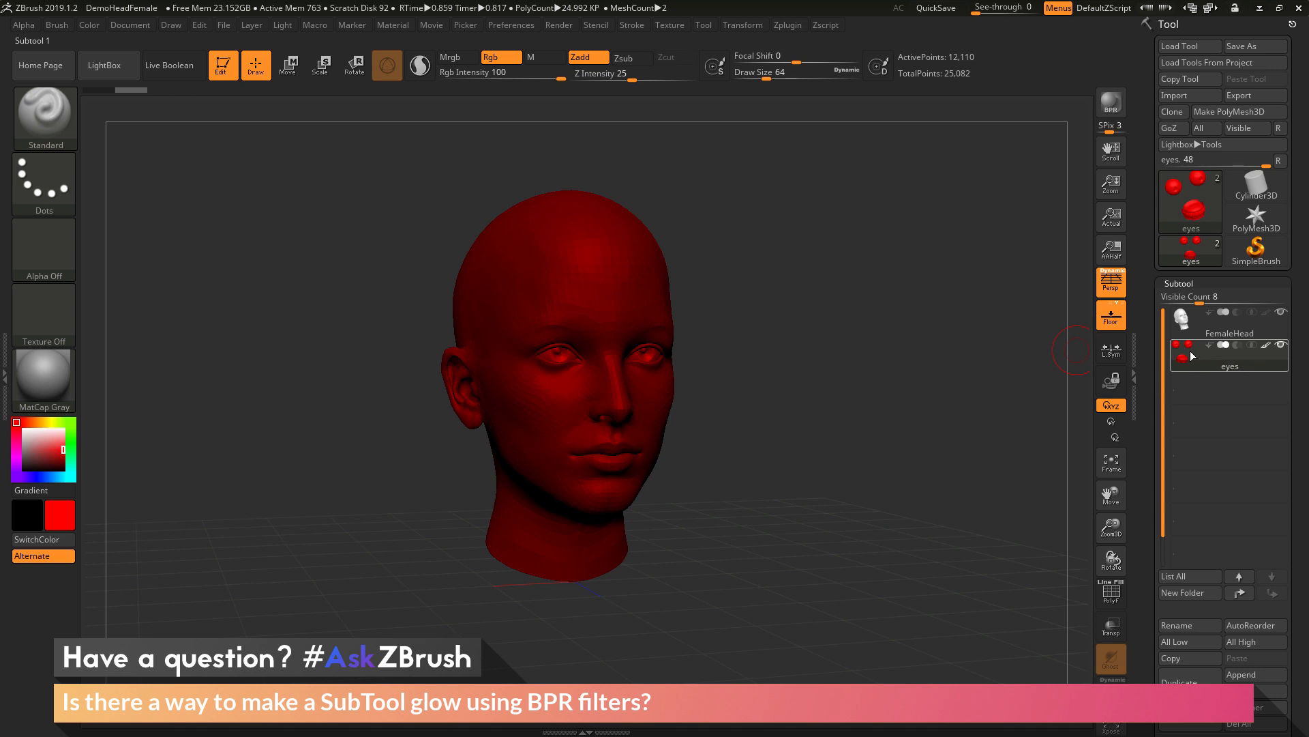
Step: Set the active colour to white and fill the FemaleHead SubTool with it
mouse_move(1204, 332)
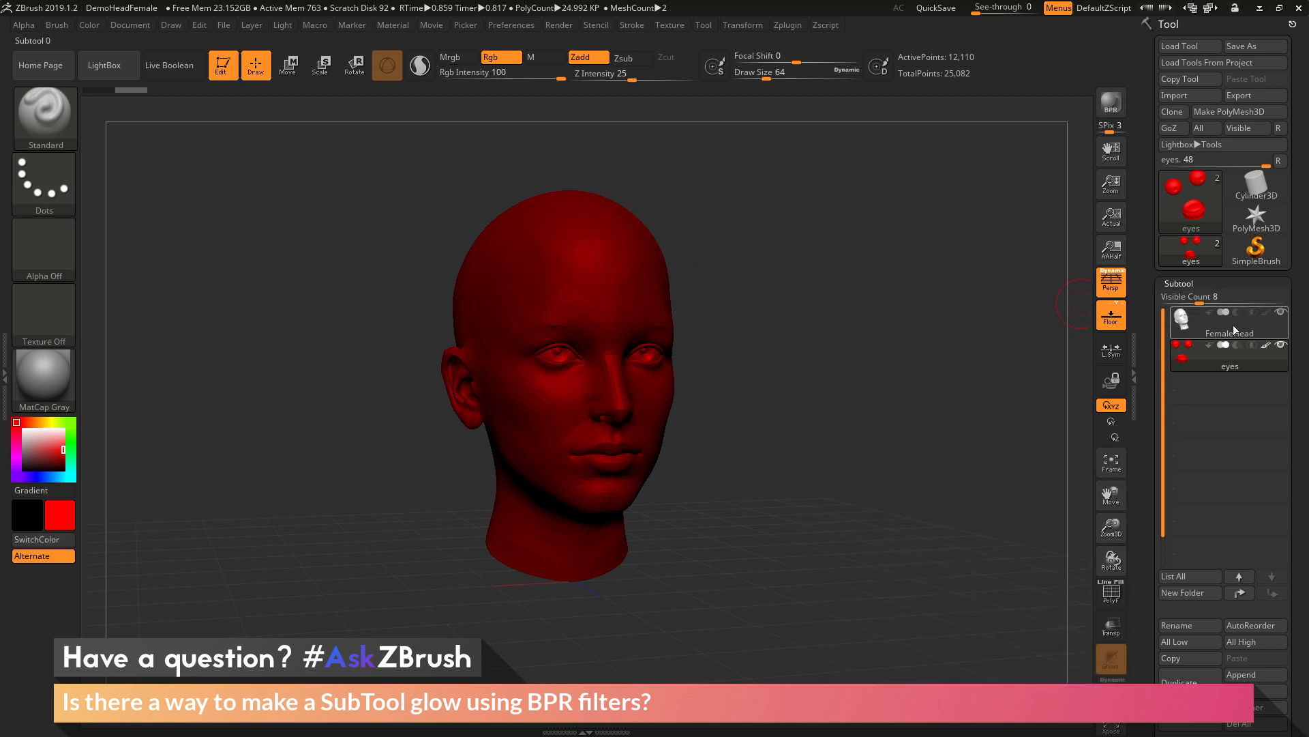
mouse_move(1243, 326)
left_click_drag(50, 424, 18, 425)
left_click(42, 476)
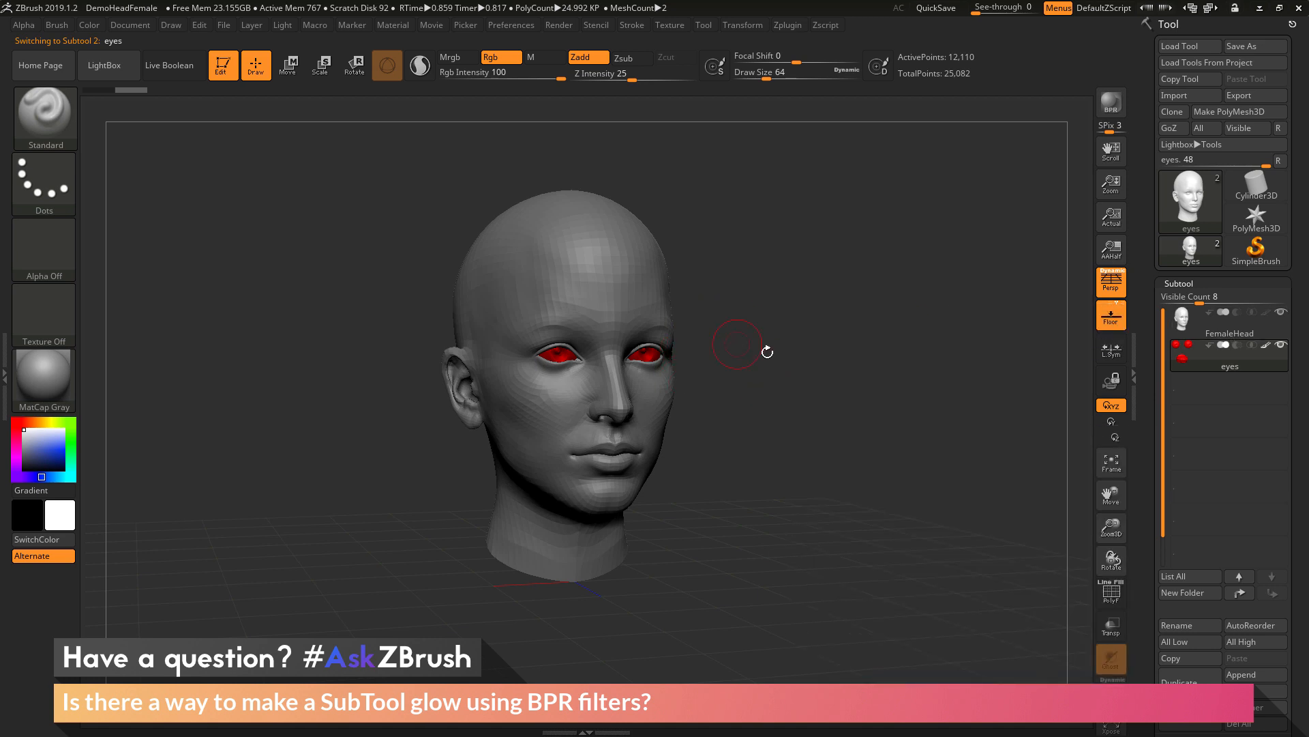
left_click(1227, 333)
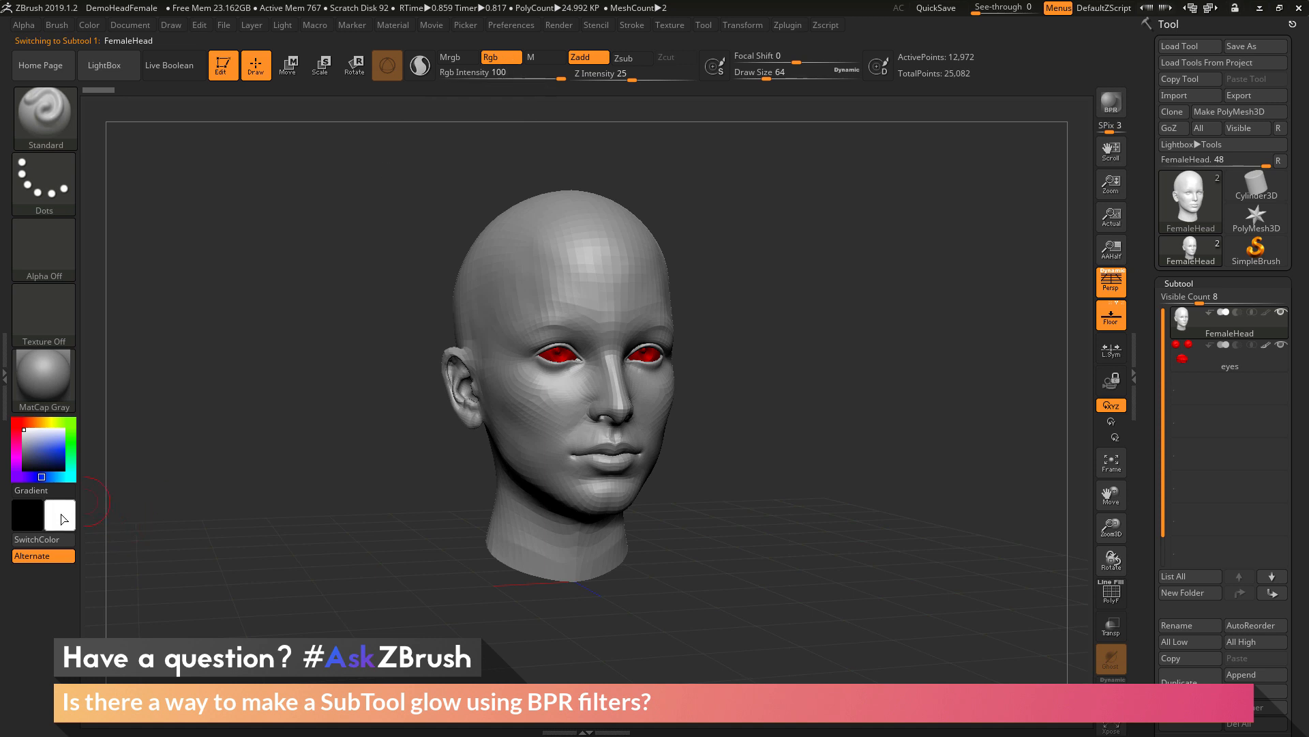
left_click(84, 26)
mouse_move(1227, 319)
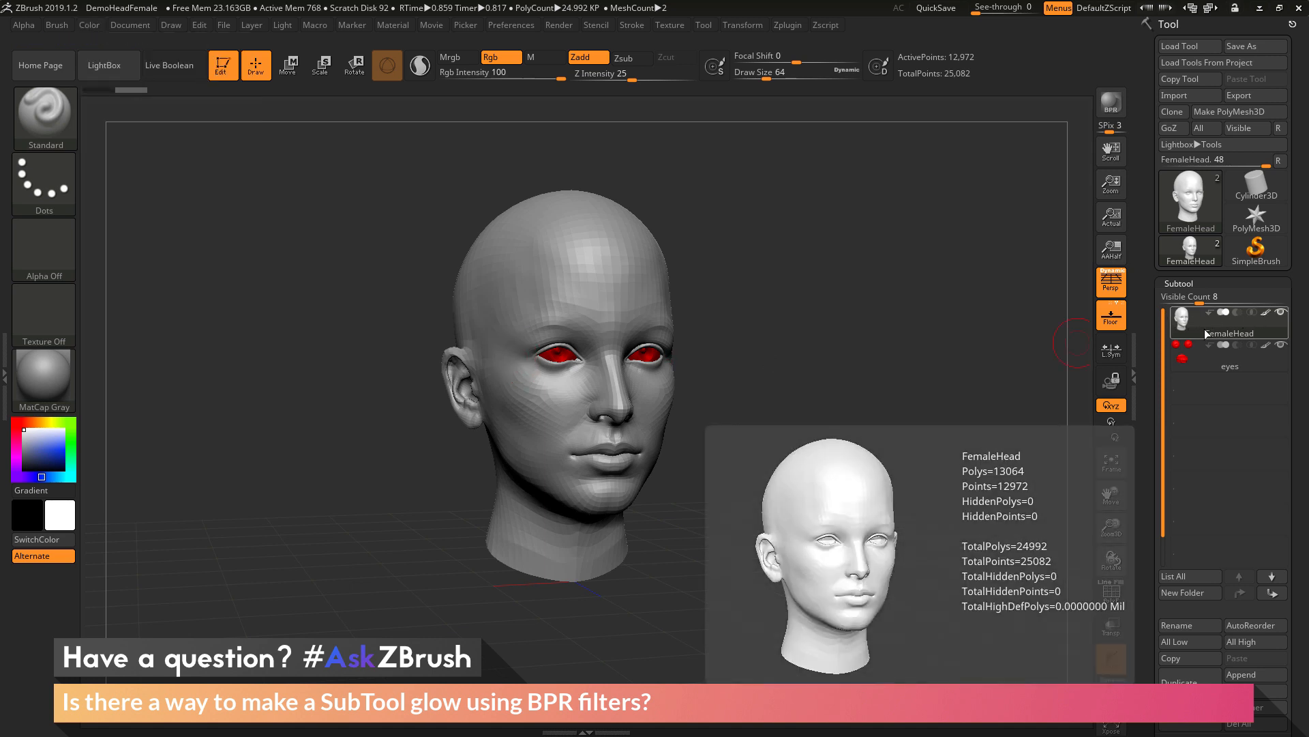
left_click(1241, 335)
left_click(1203, 358)
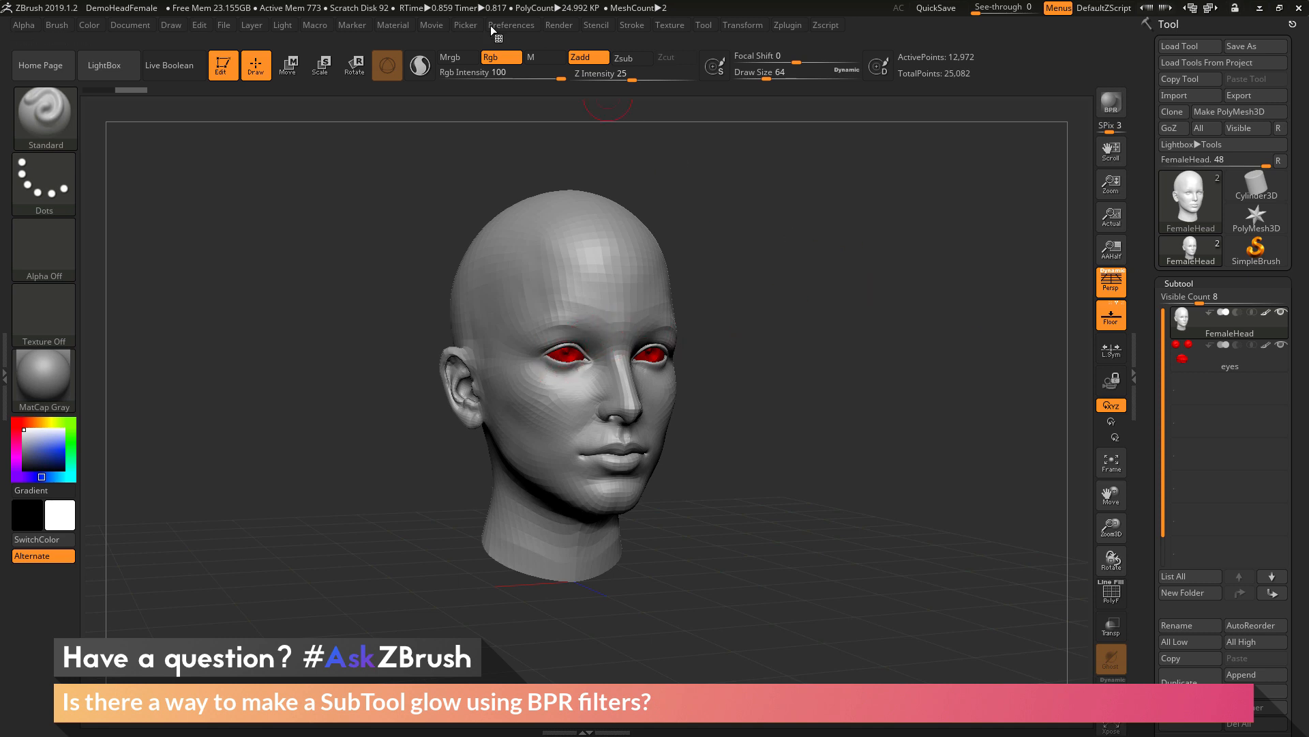
Step: Dock the Render palette beside the canvas and expand its BPR Filters settings
left_click(553, 25)
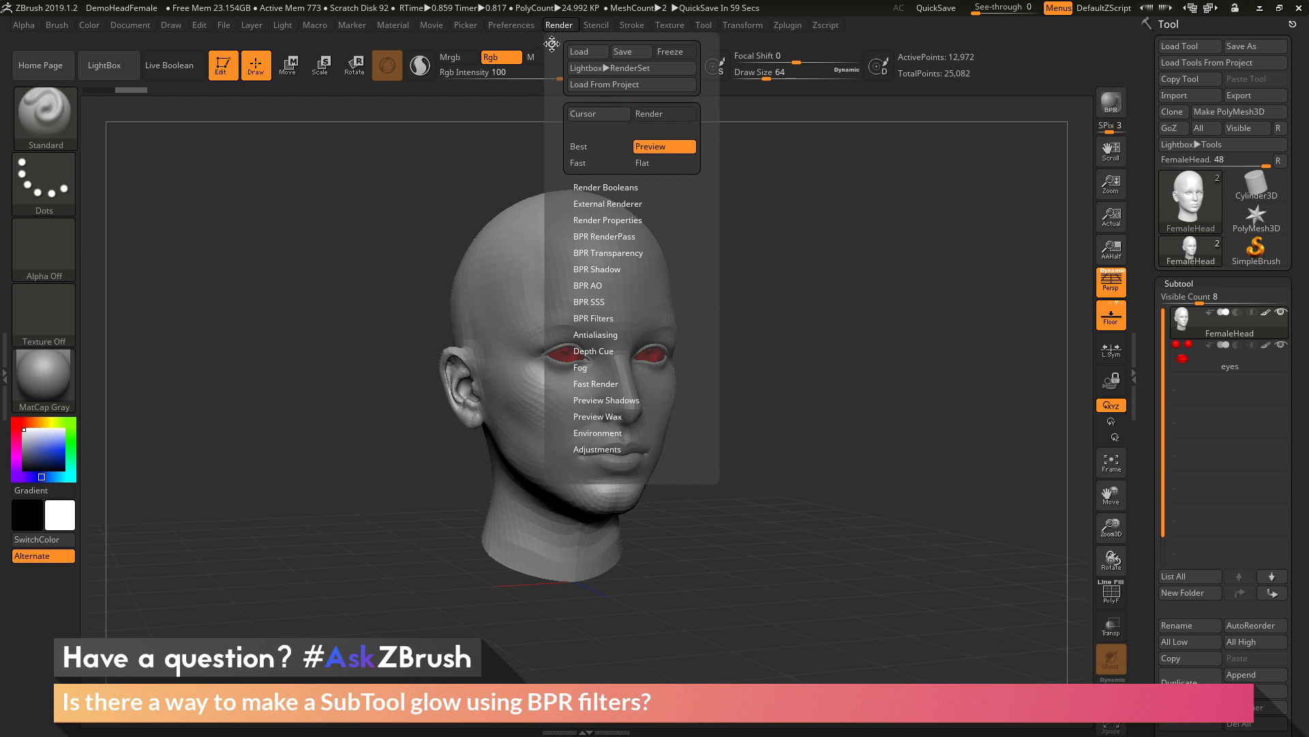
left_click_drag(552, 44, 82, 41)
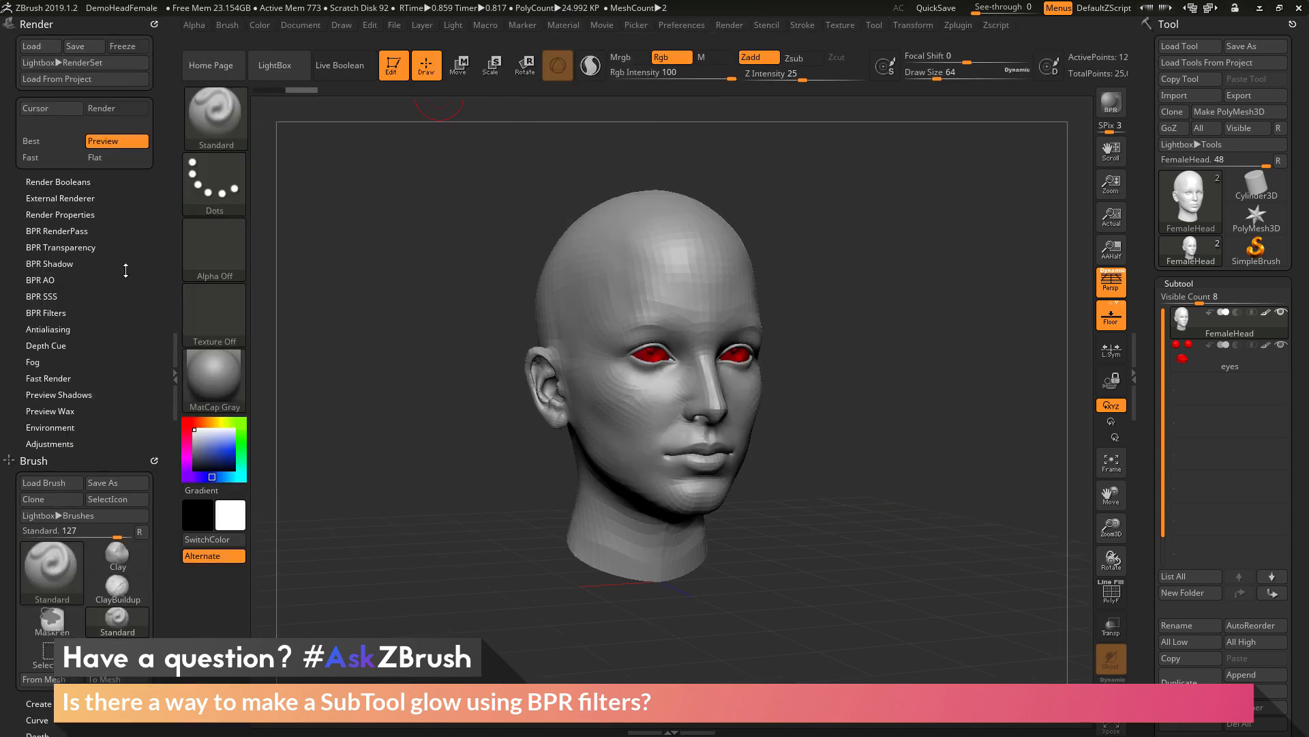
left_click(30, 313)
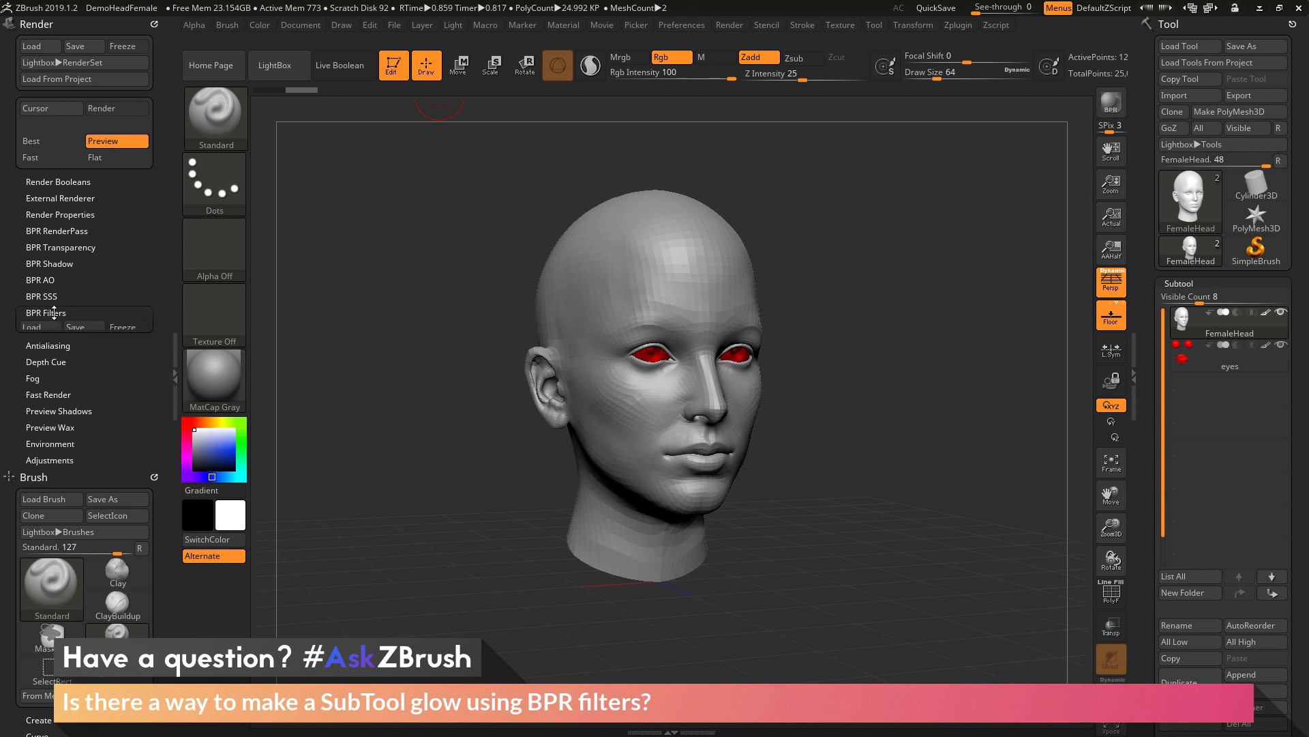
scroll(121, 282, "down", 5)
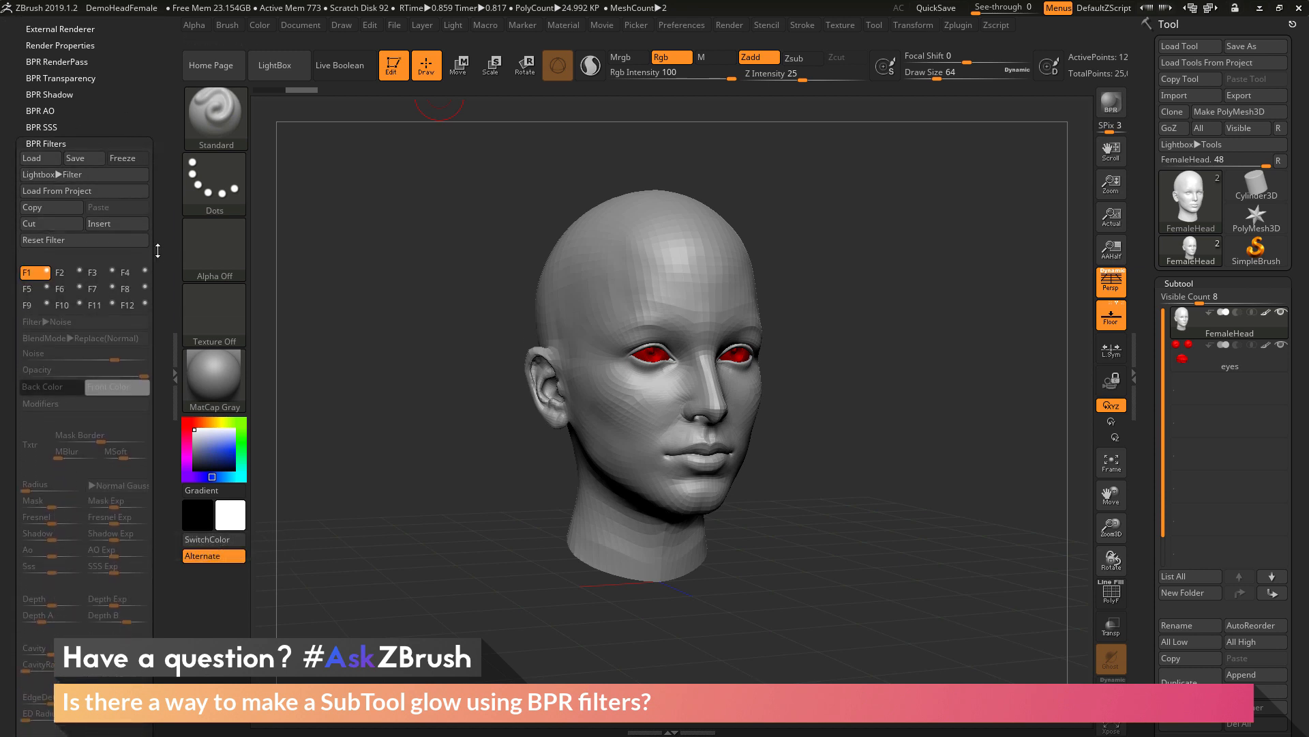
Step: Render the head with BPR and turn on the first render filter, F1
left_click_drag(465, 256, 450, 255)
left_click(1111, 107)
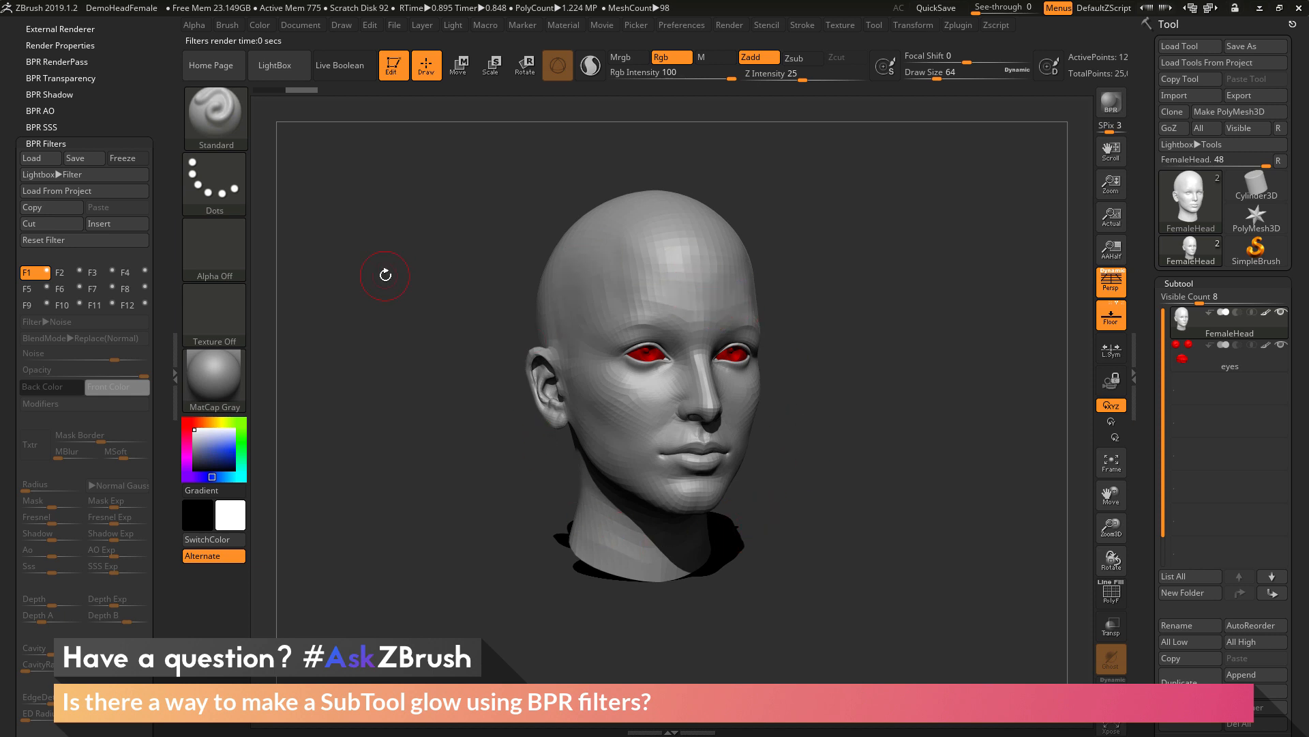
left_click(47, 273)
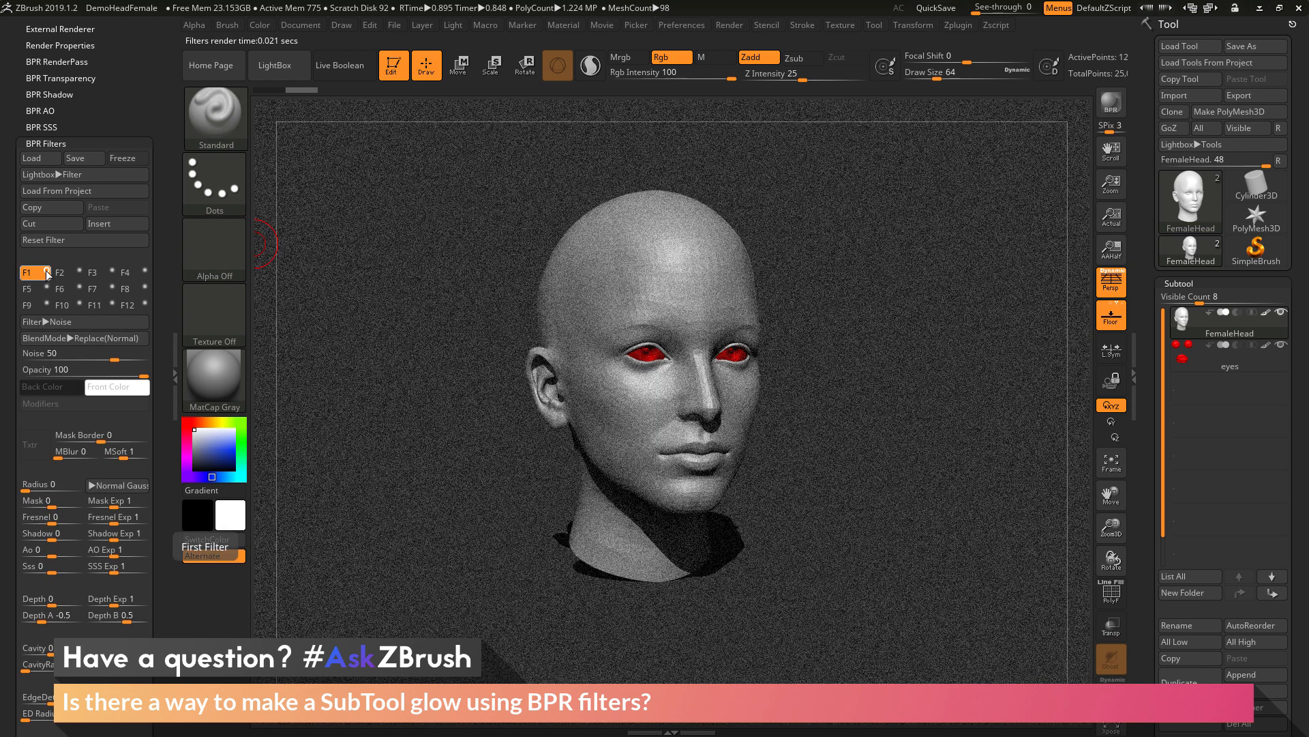
left_click(47, 273)
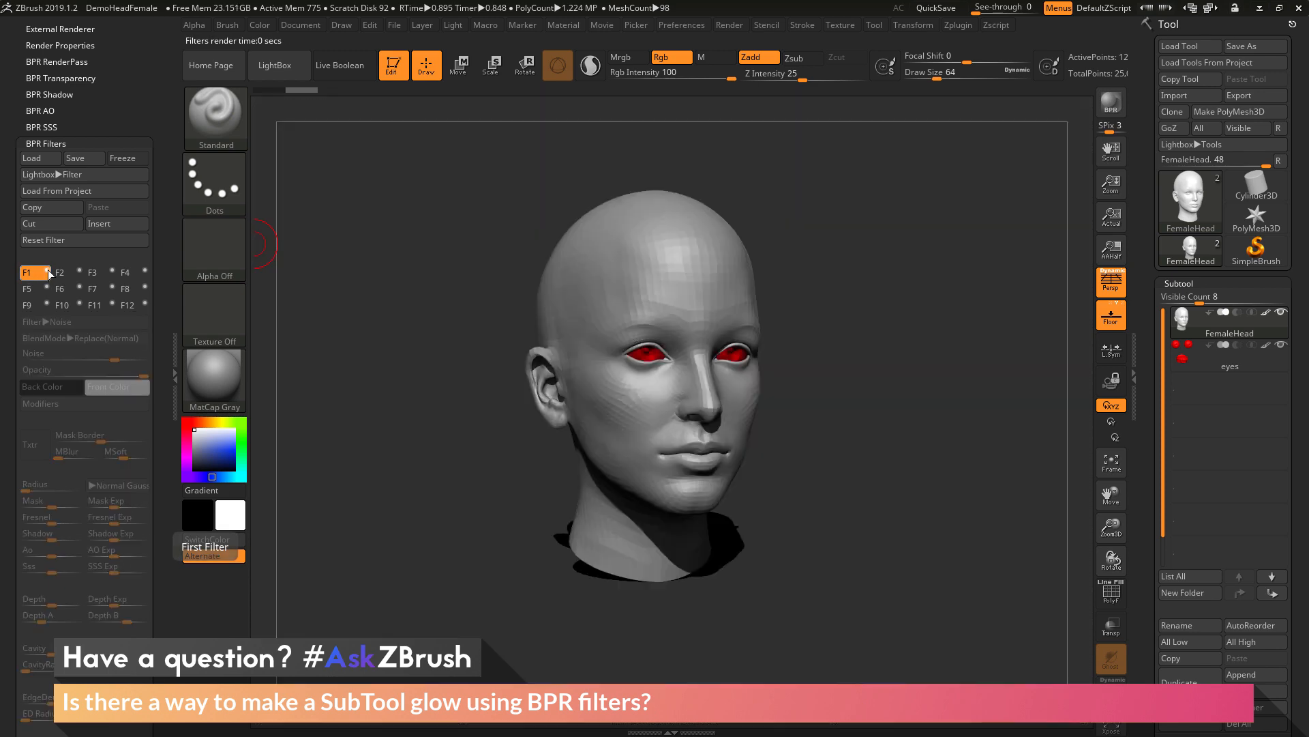
left_click(47, 272)
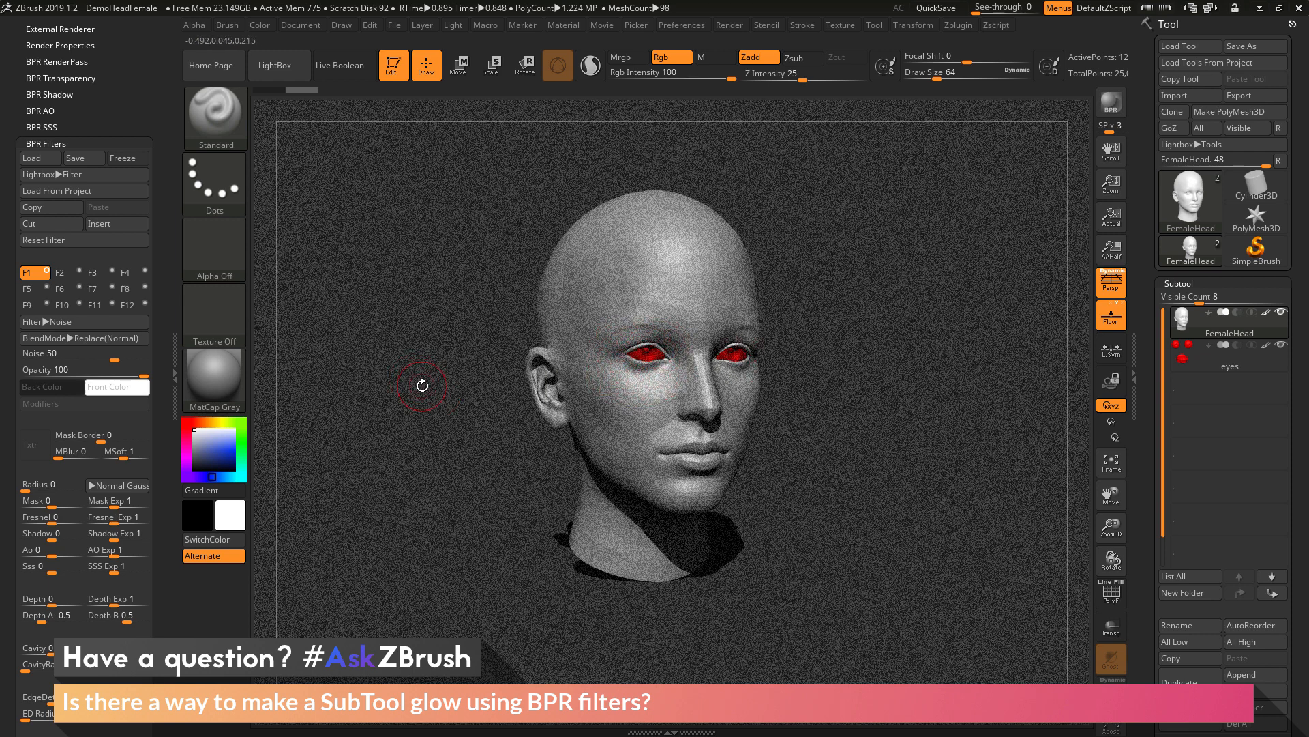
Step: Change filter F1 to the Paint type and set its Front Color to red (249, 0, 0)
left_click(84, 318)
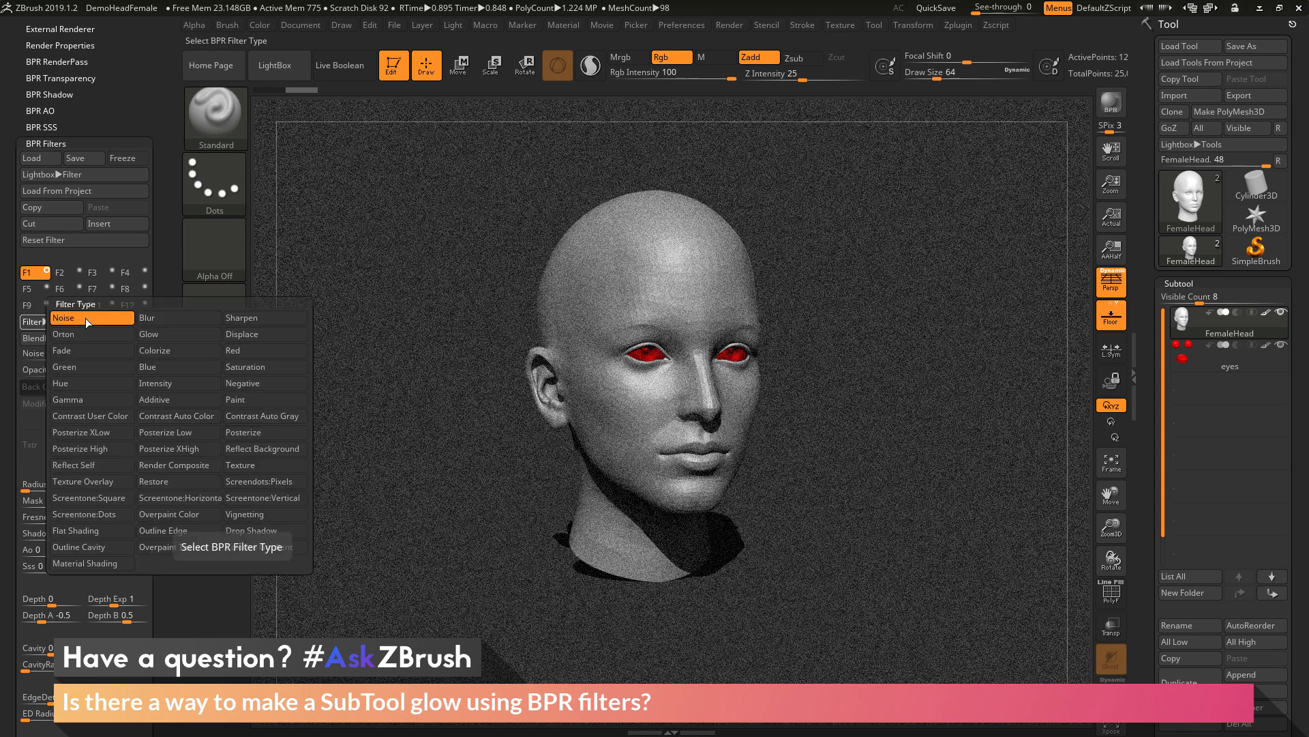
left_click(269, 401)
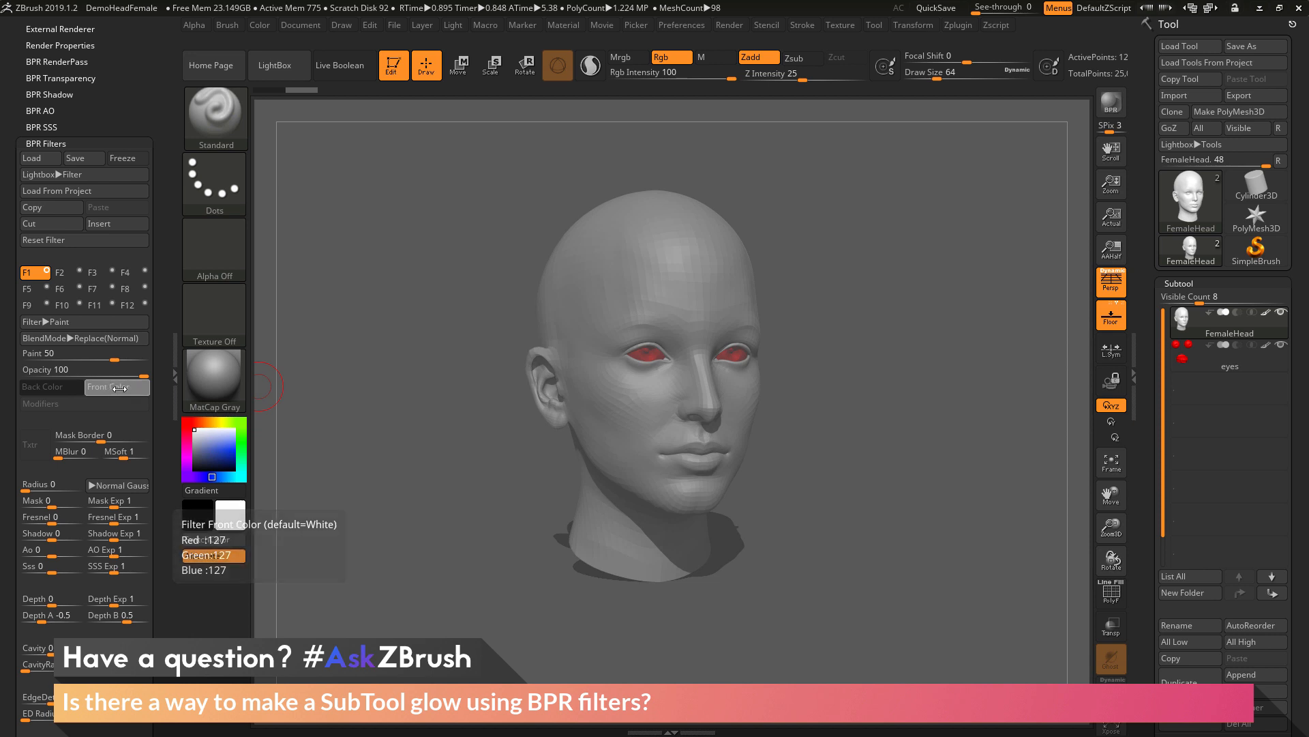
mouse_move(118, 387)
left_mouse_down()
mouse_move(199, 432)
mouse_move(263, 393)
mouse_move(258, 380)
mouse_move(290, 379)
left_mouse_up()
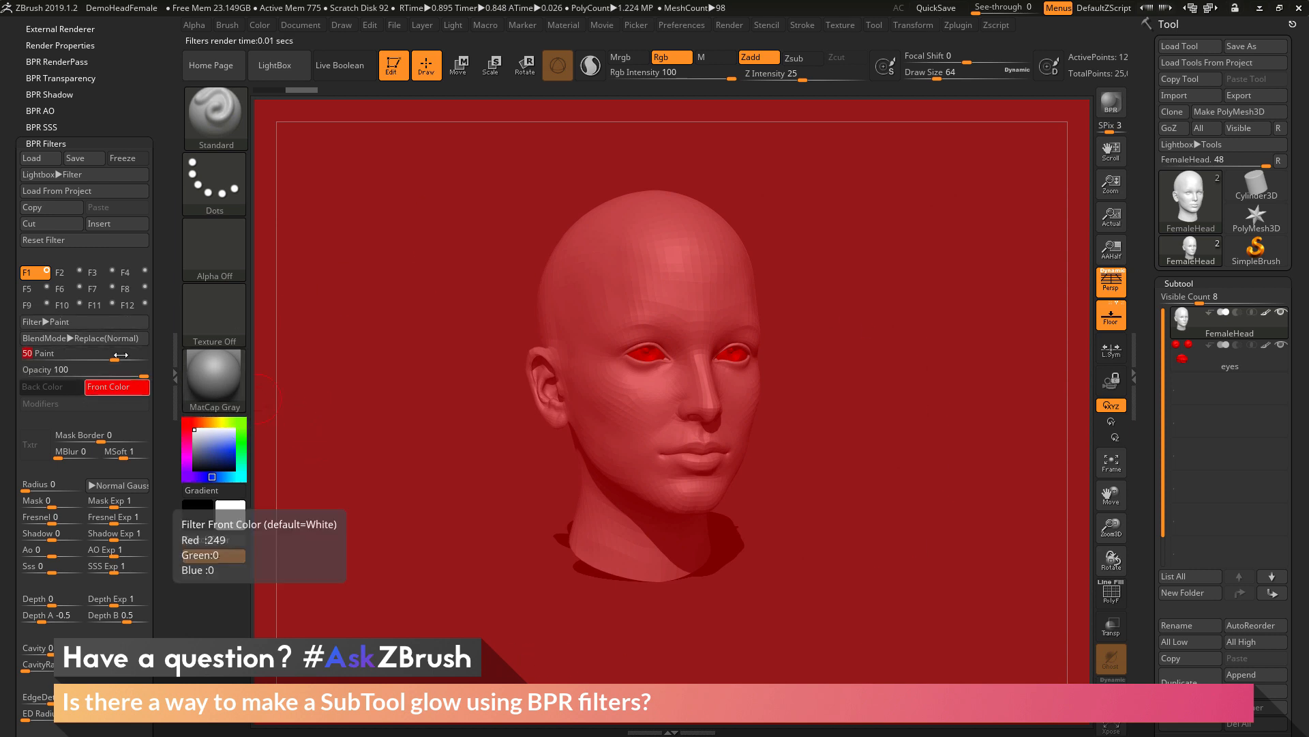
Step: Try positive Mask strengths and -1 on the Paint filter, and reset Mask to 0
scroll(95, 382, "down", 5)
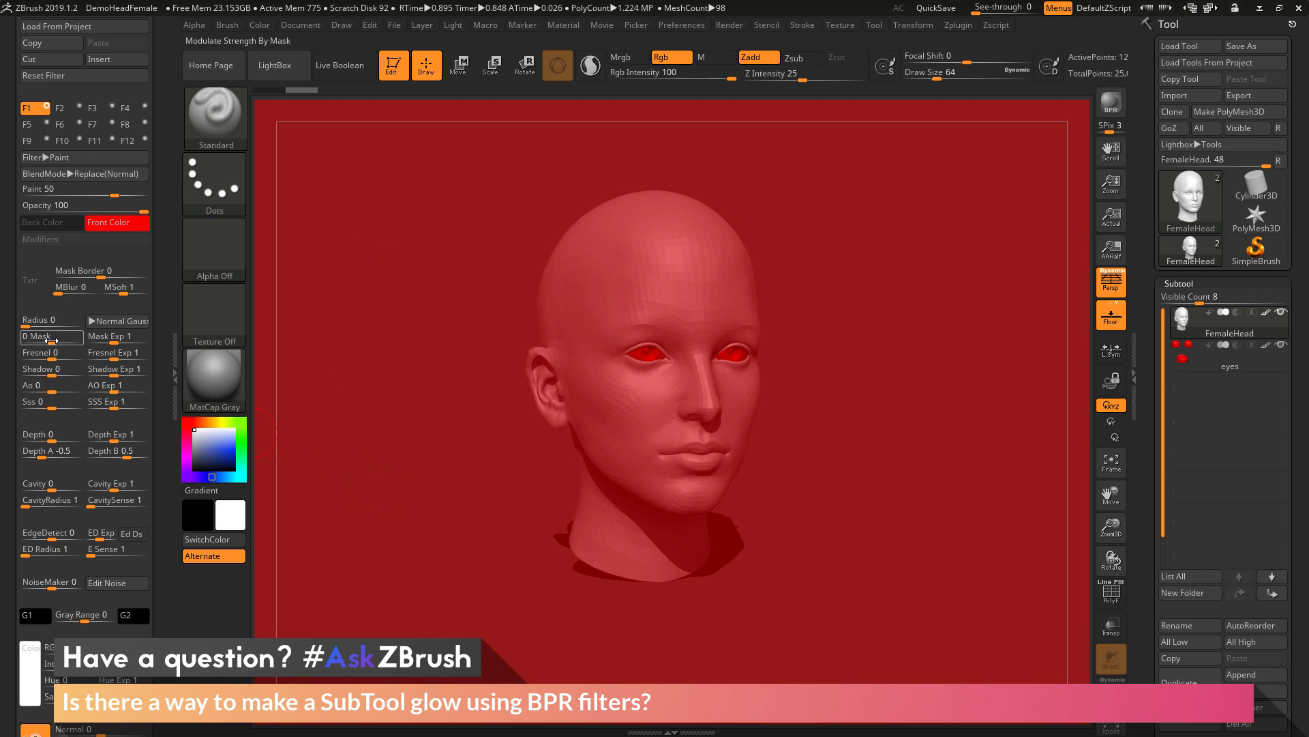
left_click_drag(52, 342, 82, 342)
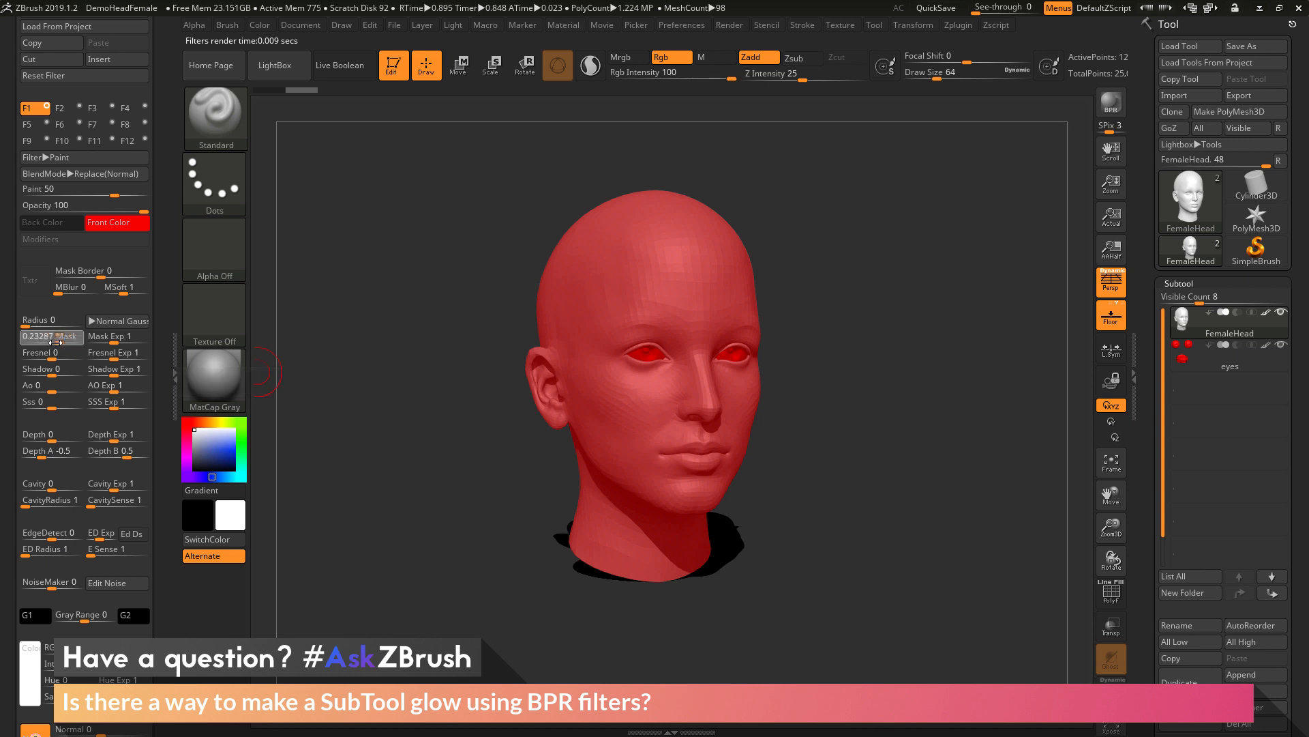
left_click(21, 336)
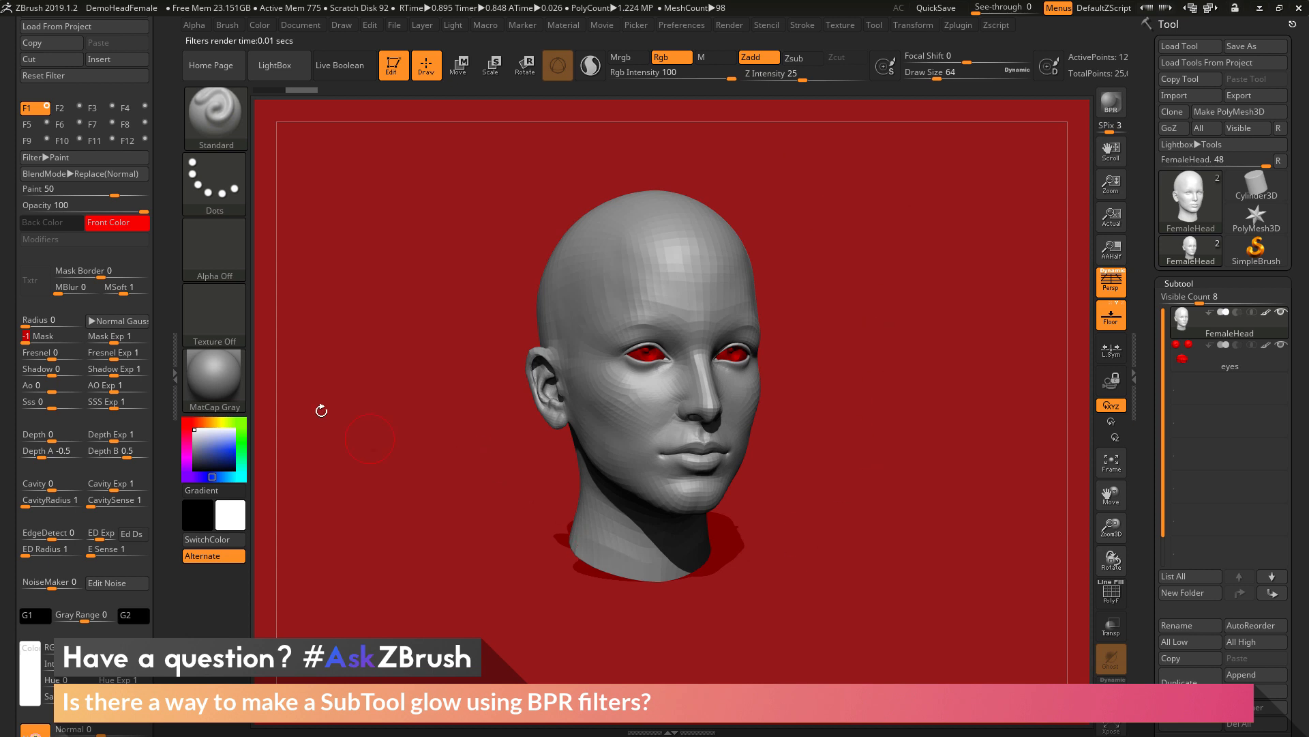
left_click_drag(42, 335, 71, 324)
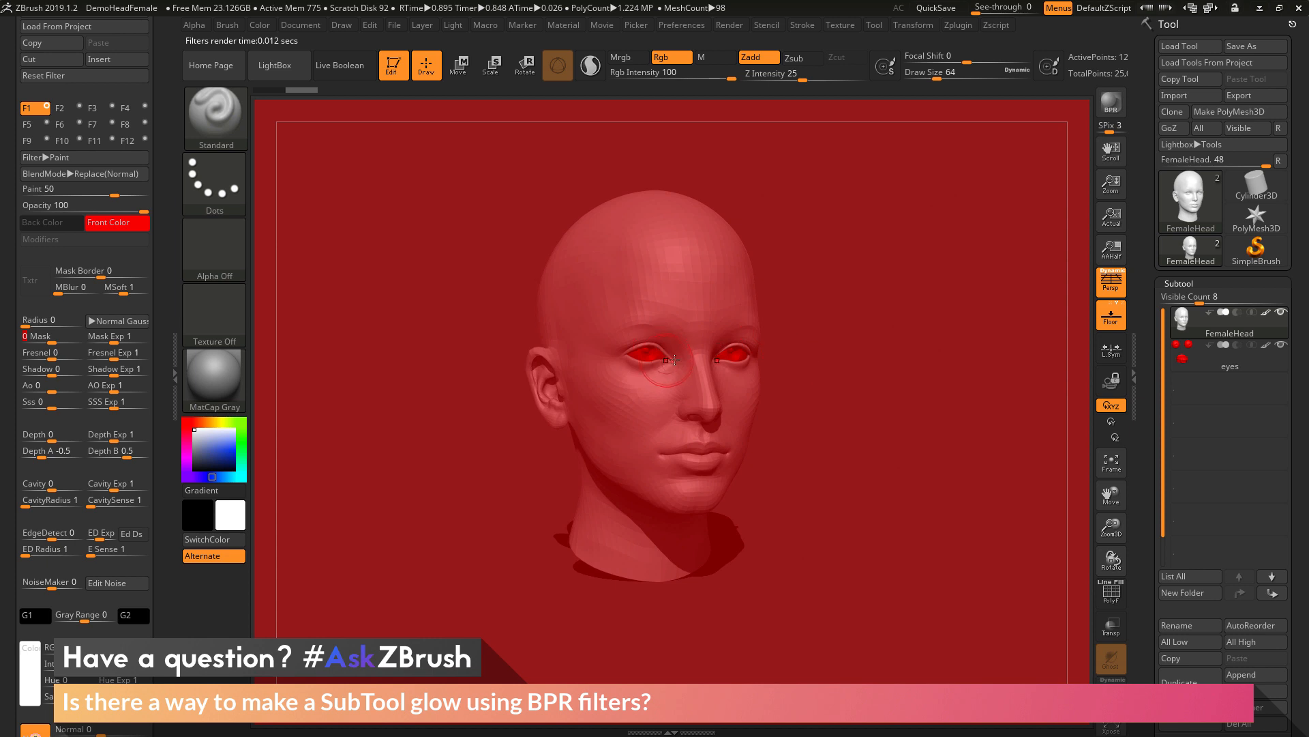
Step: Sample the eyes' red as the Color modifier of filter F1 and set its RGB Int to 100
scroll(34, 522, "down", 5)
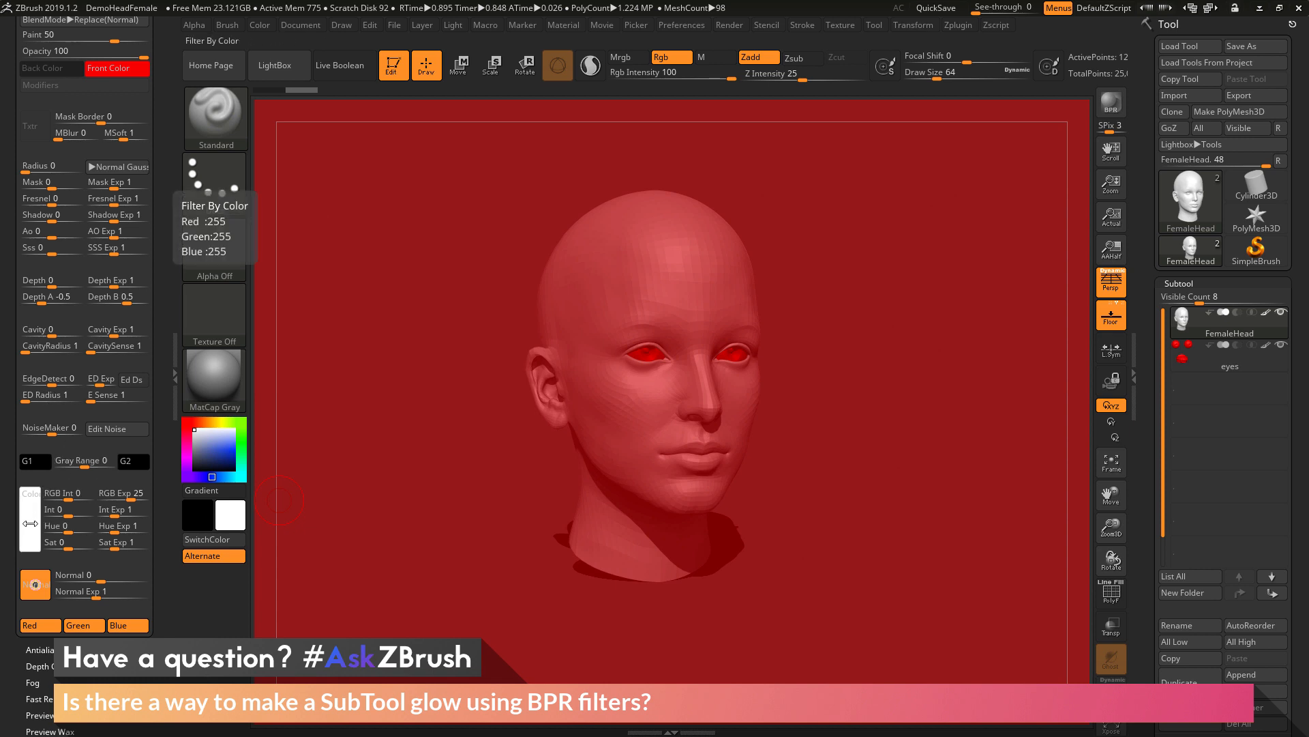
left_click_drag(30, 523, 637, 357)
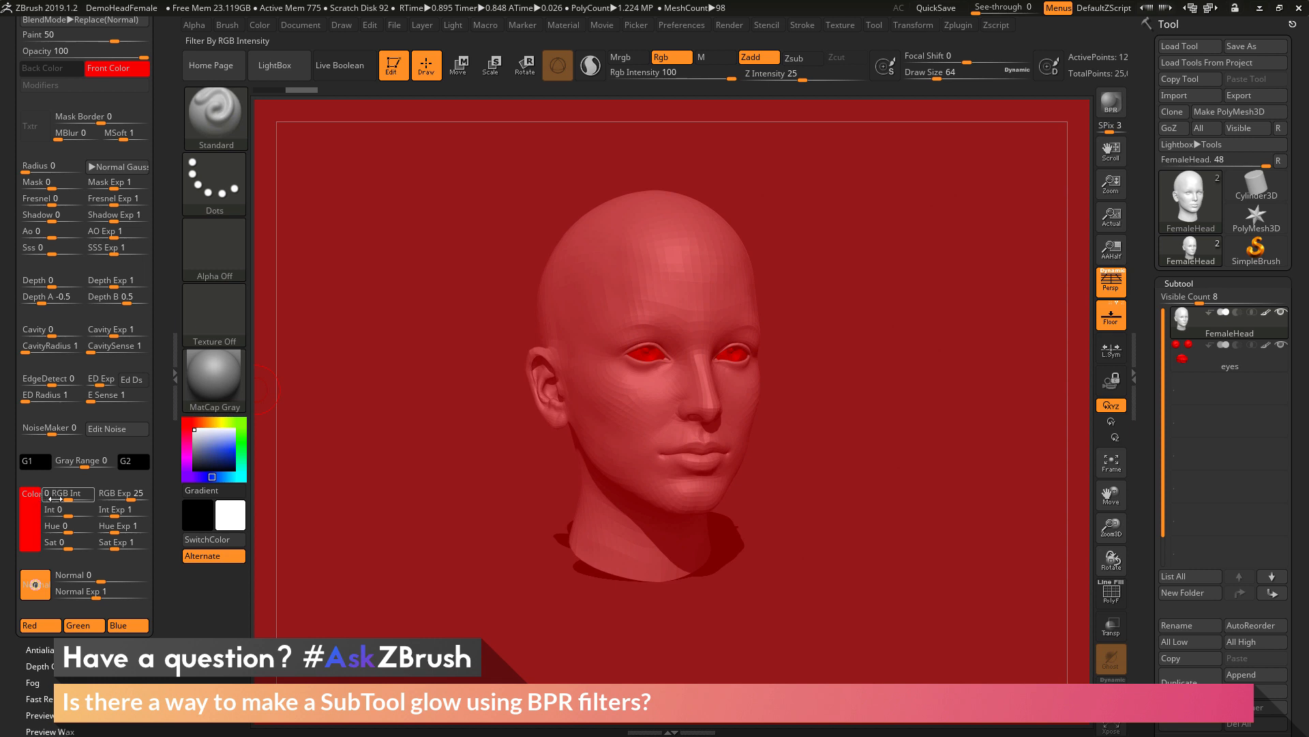
left_click_drag(68, 497, 93, 497)
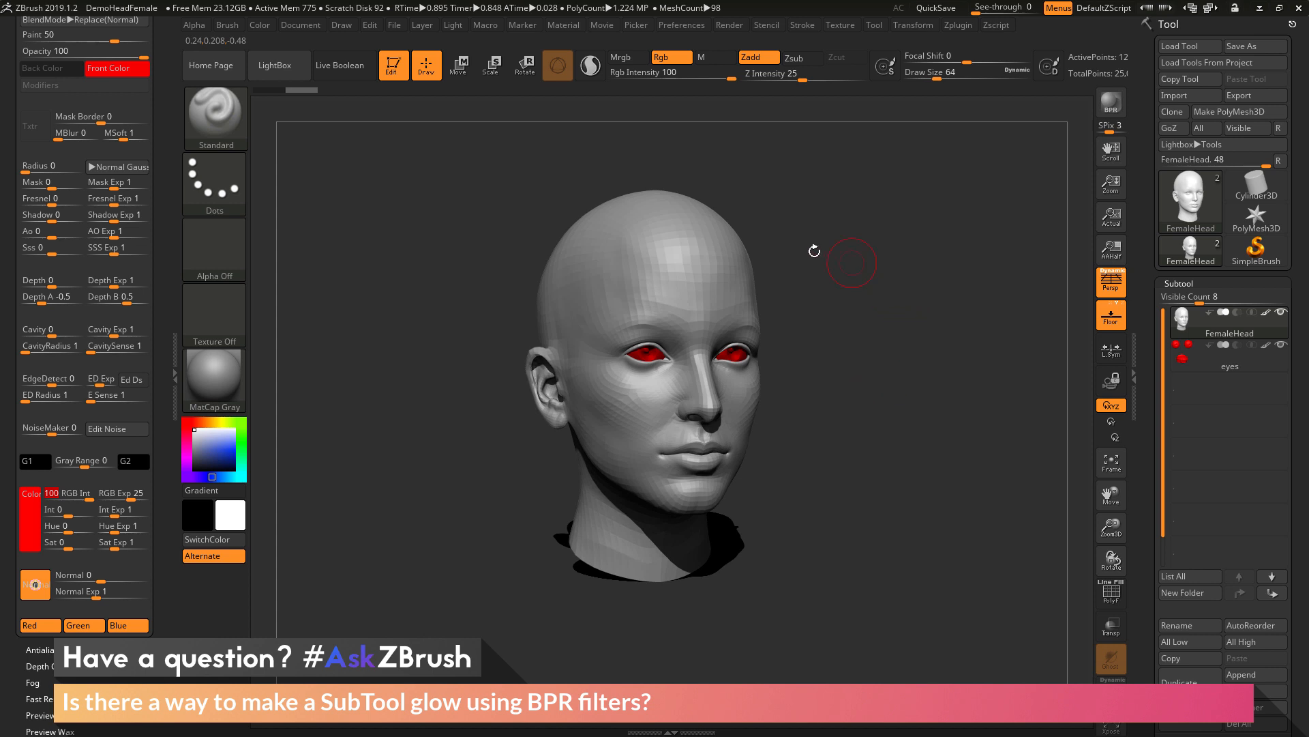
left_click_drag(159, 160, 161, 280)
left_click(60, 142)
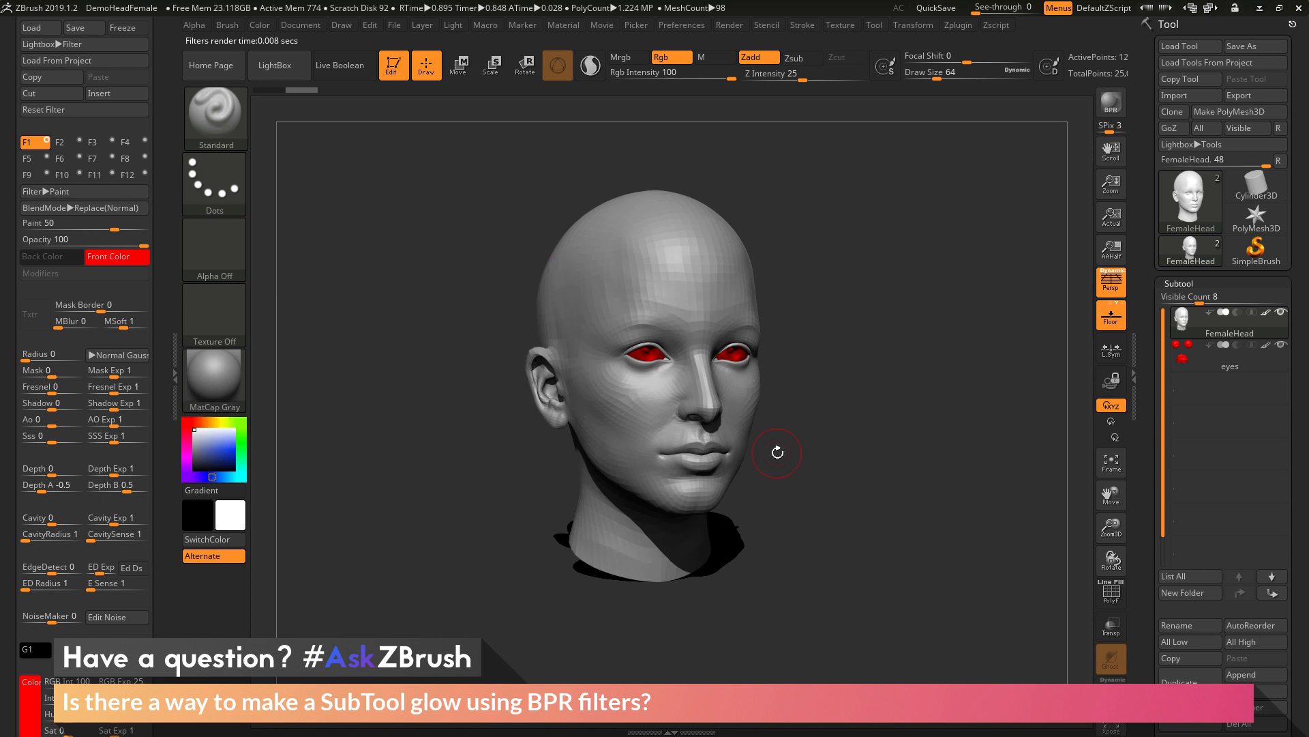
Step: Leave the render and try the Flat Color material on the head and eyes
left_click_drag(159, 494, 159, 268)
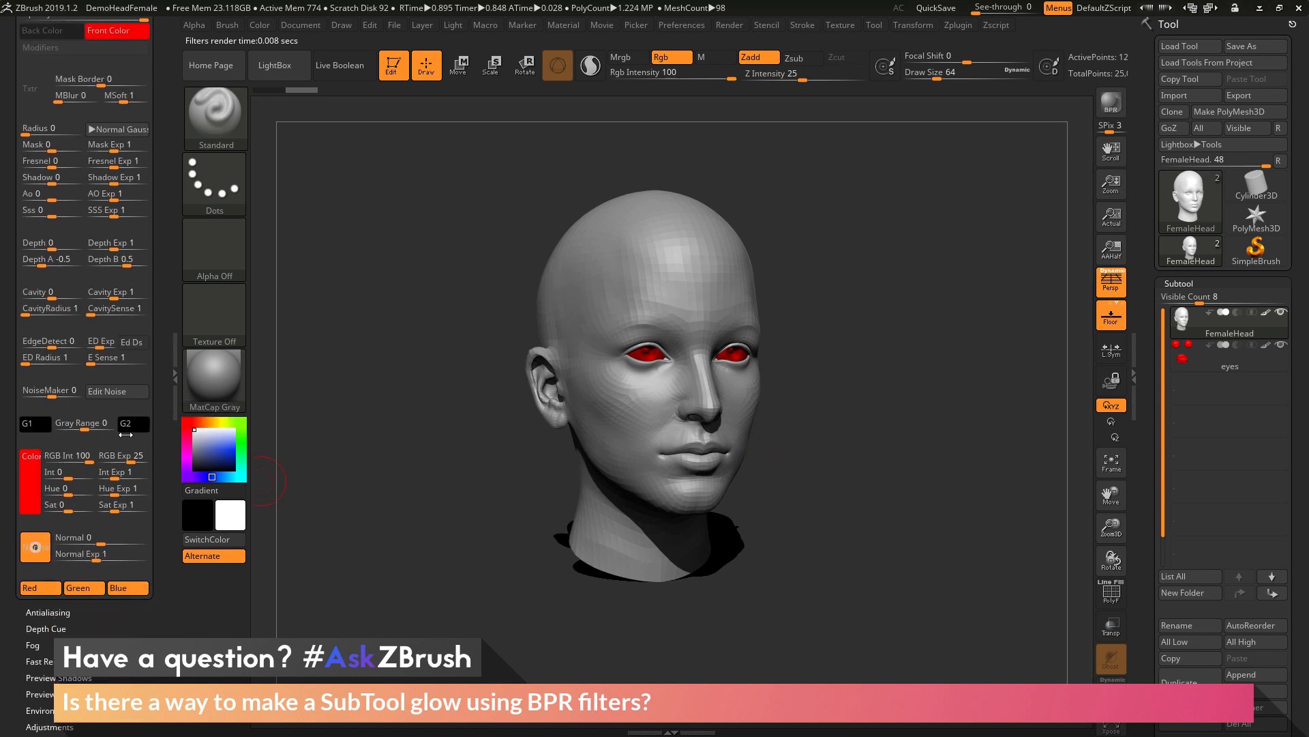
mouse_move(28, 480)
left_click(428, 351)
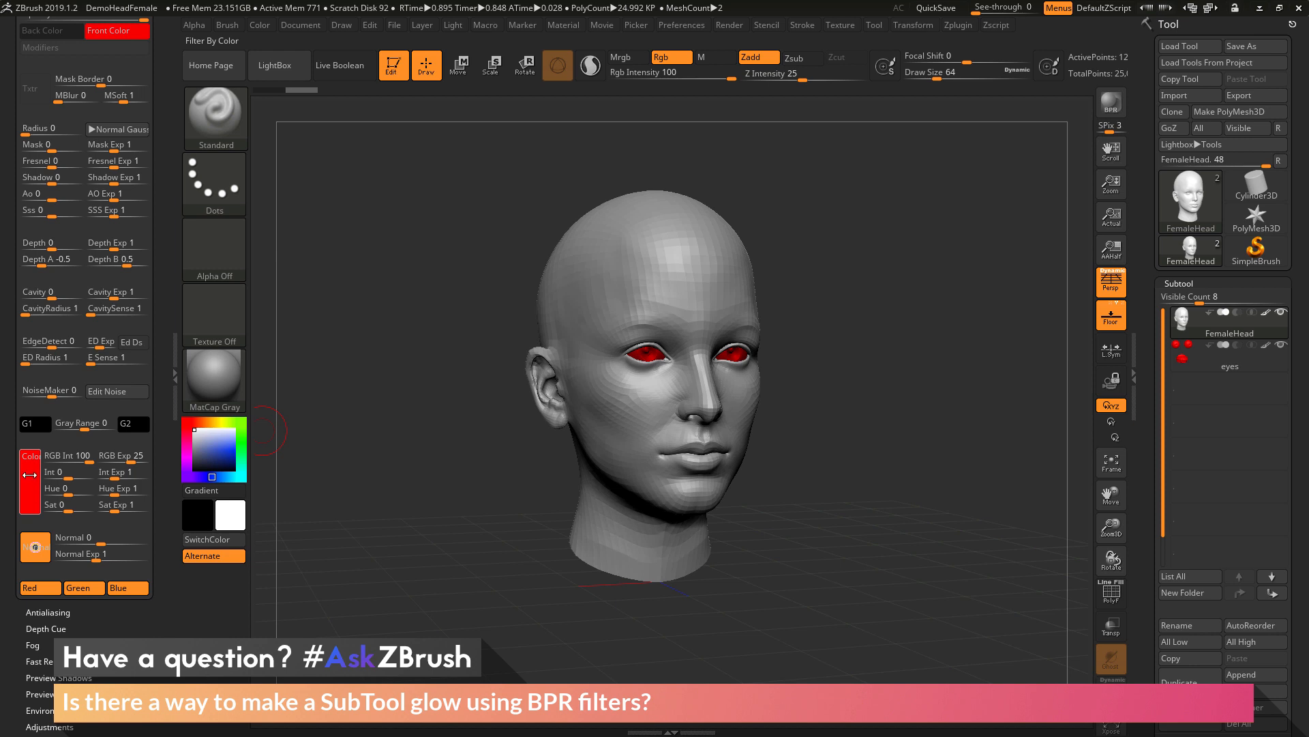
mouse_move(30, 493)
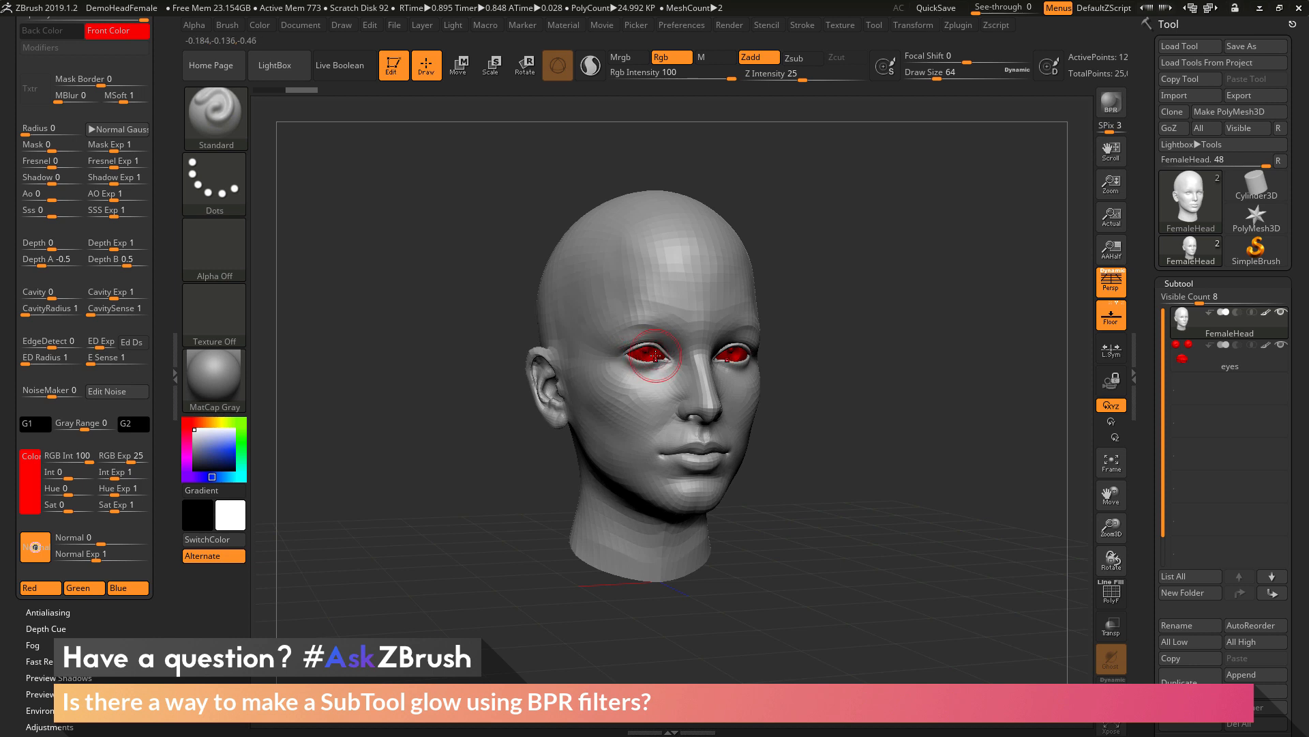
left_click(220, 371)
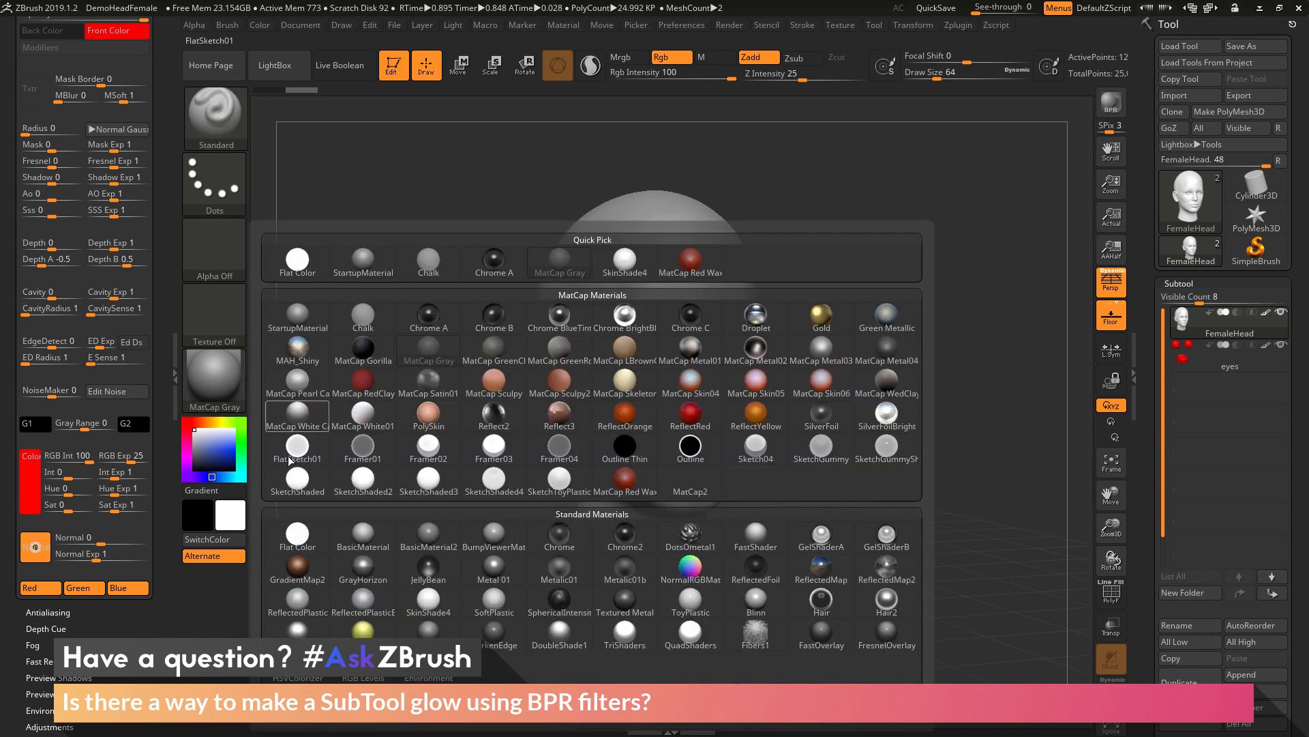
left_click(308, 539)
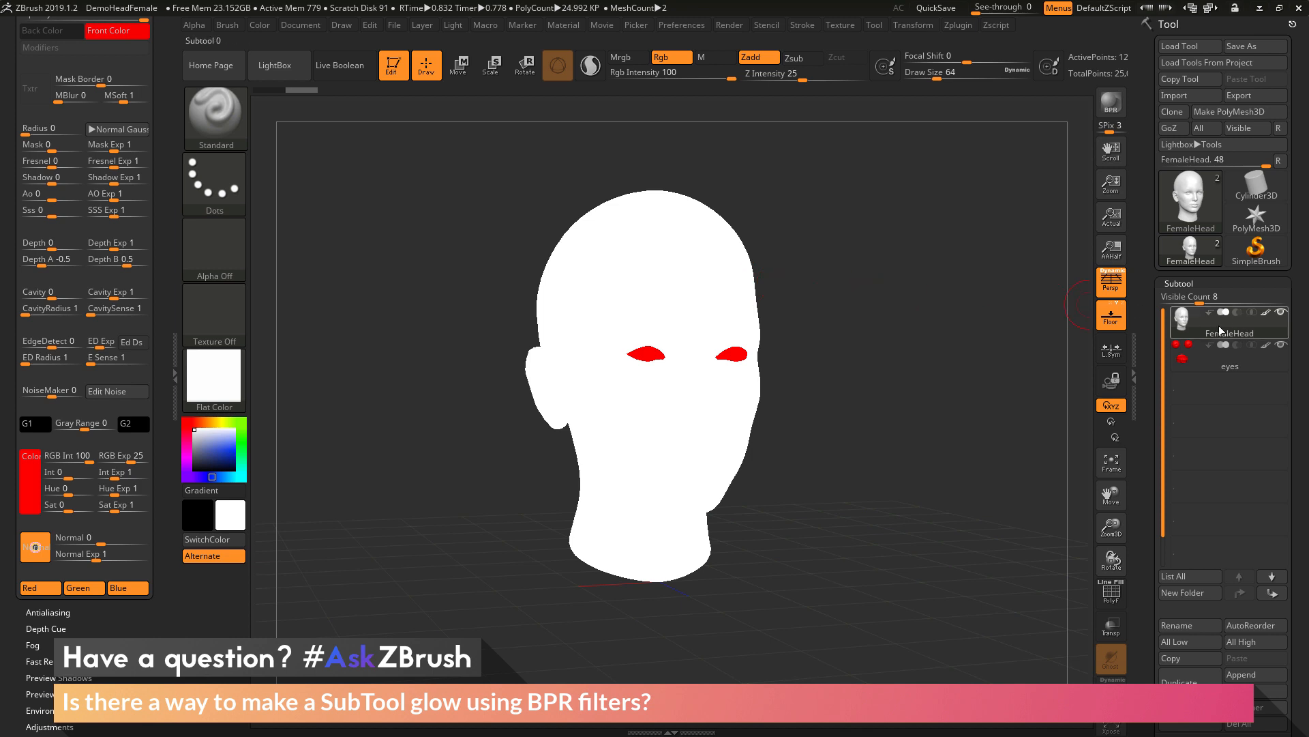
mouse_move(1218, 333)
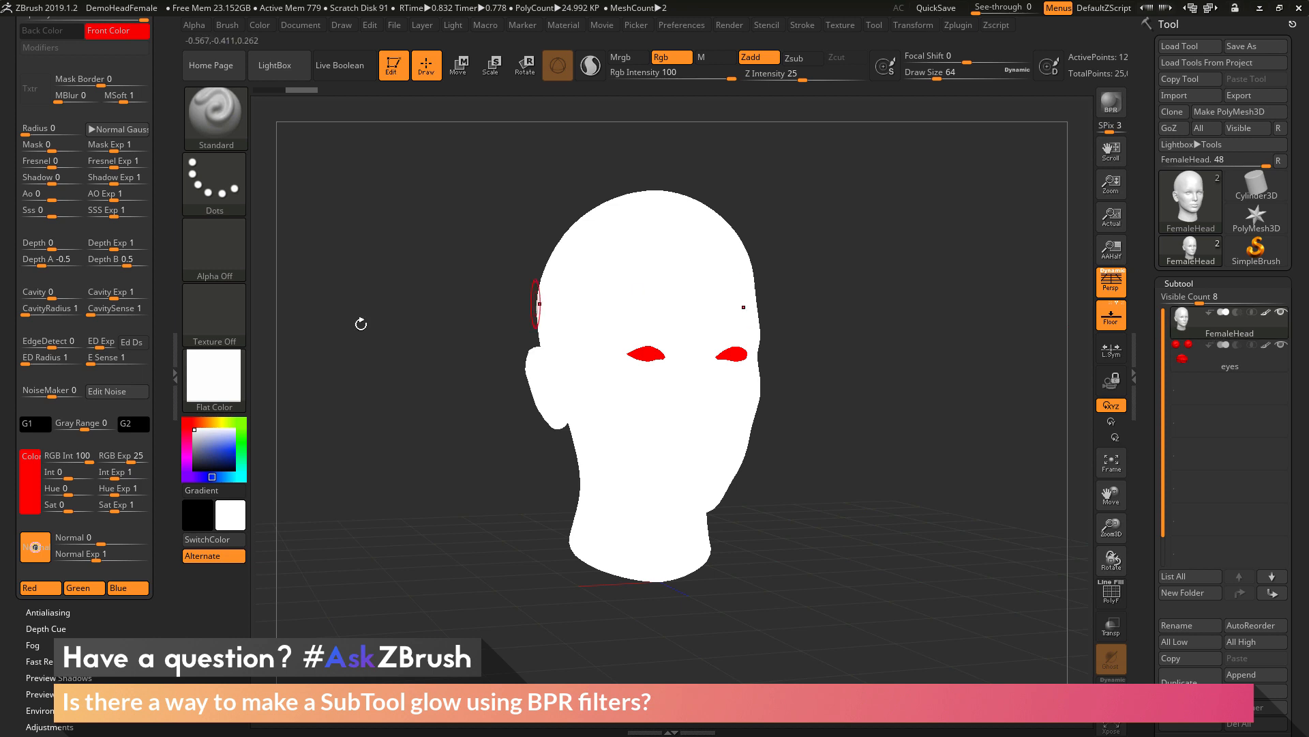
Step: Fill the FemaleHead SubTool with the MatCap Gray material, using the material channel only
left_click(217, 386)
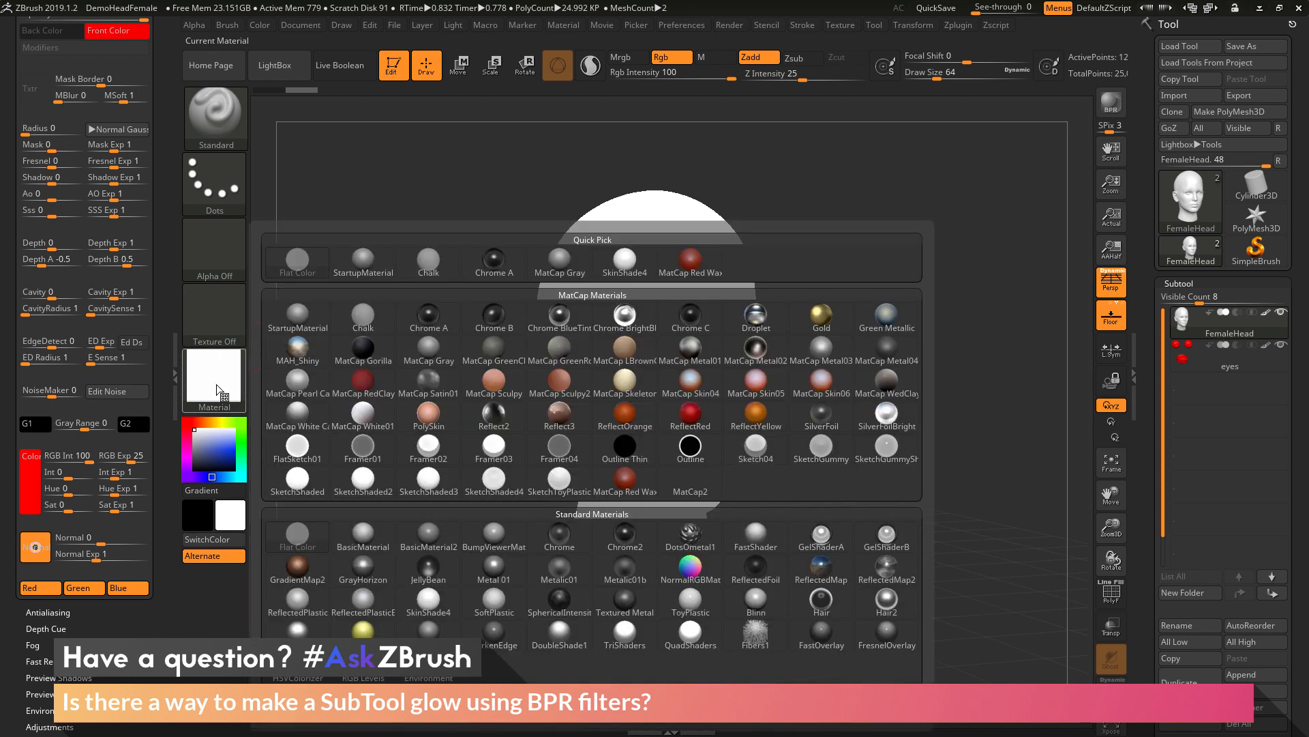
left_click(564, 269)
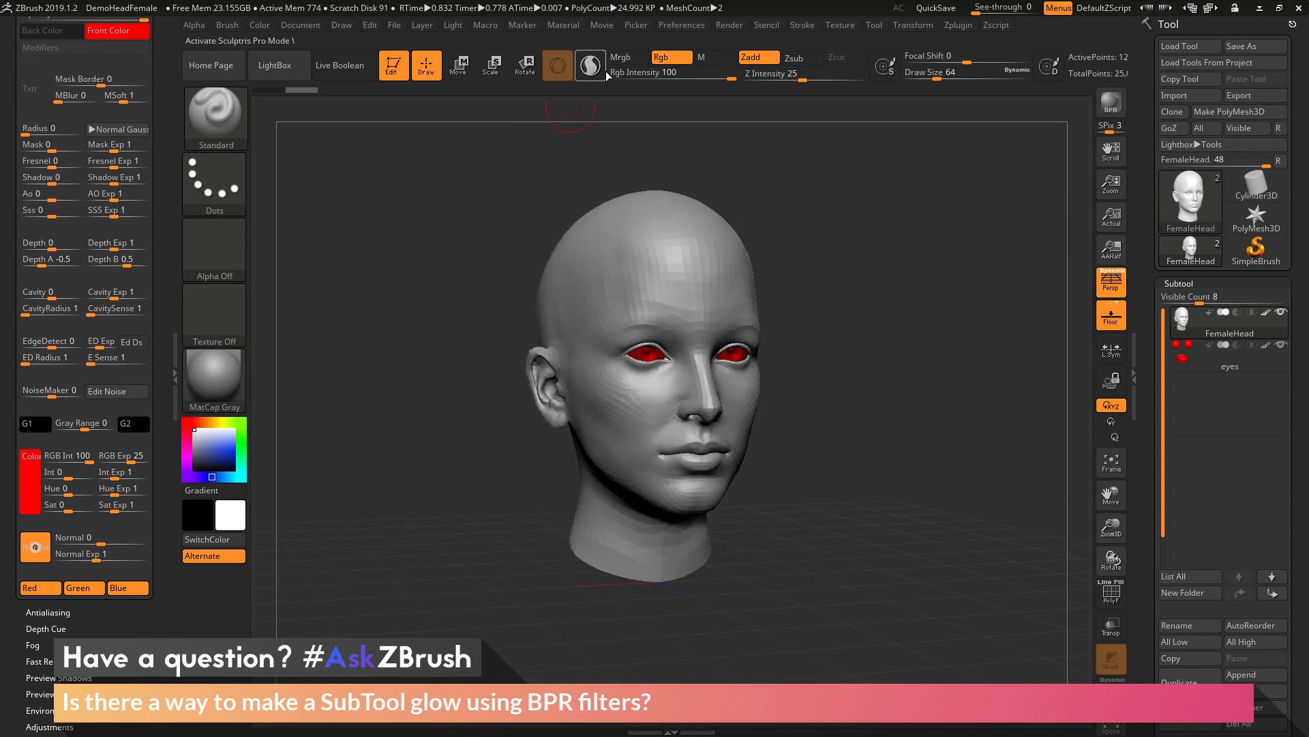
left_click(725, 59)
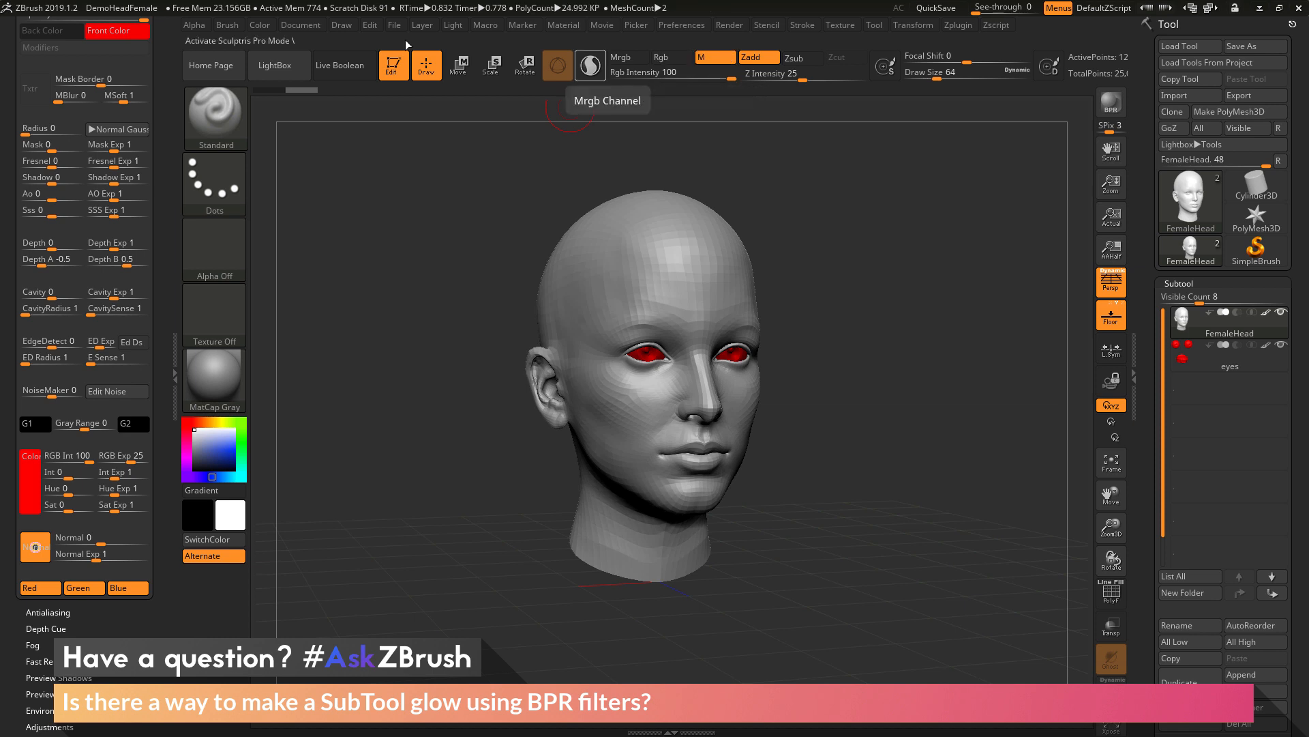
left_click(266, 25)
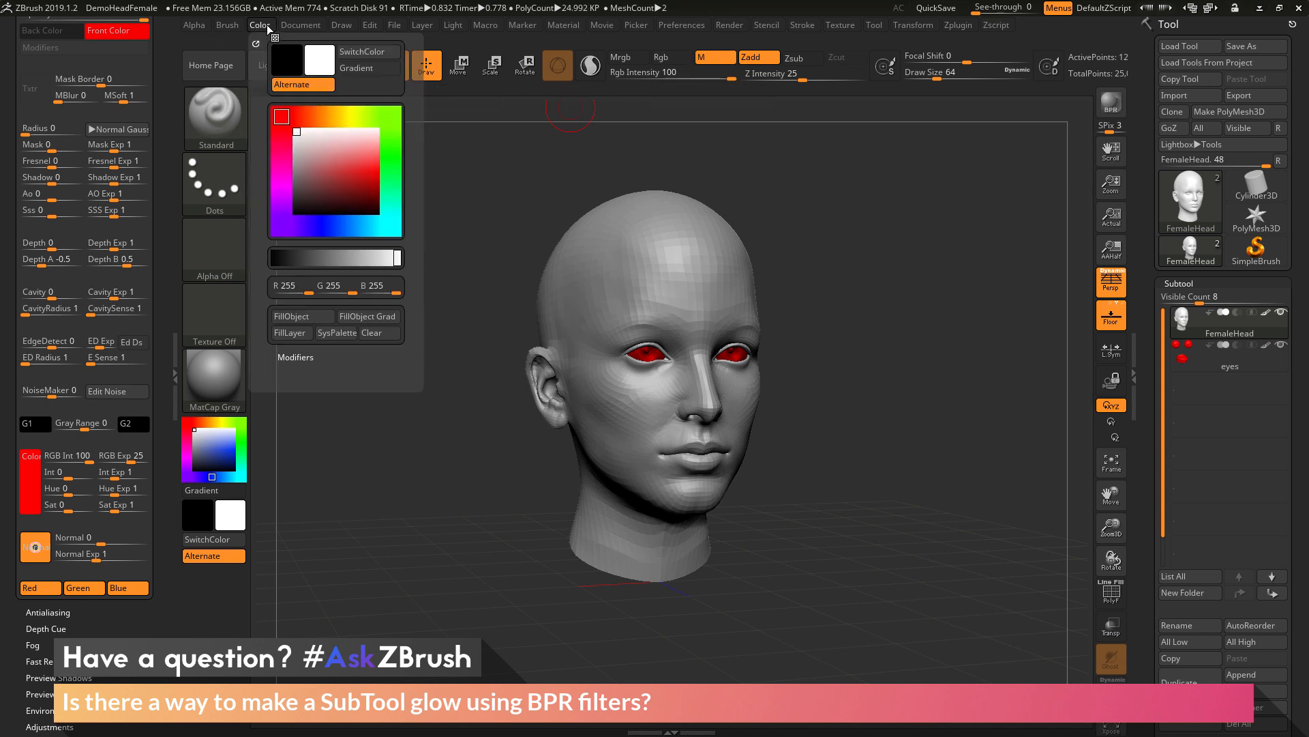
left_click(304, 317)
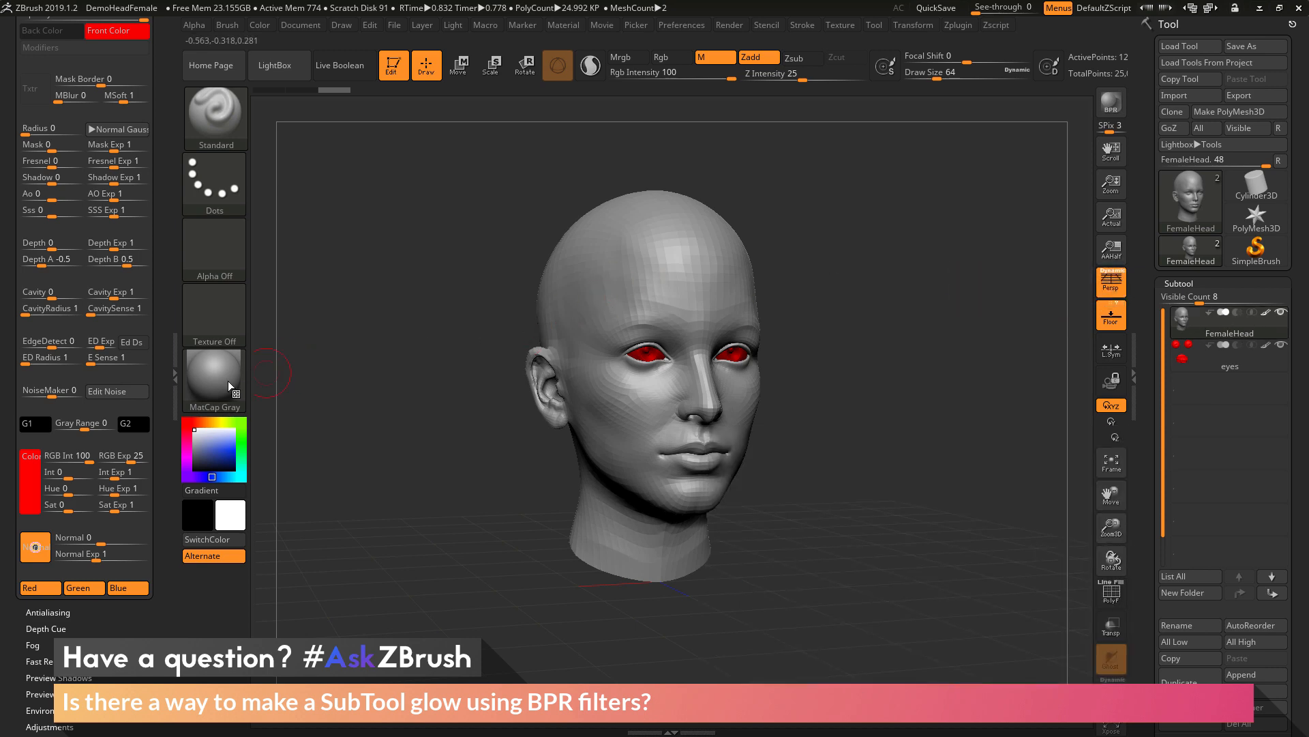
Step: Make Flat Color the active material so it shows on the unfilled eyes, and render the head with BPR
left_click(226, 382)
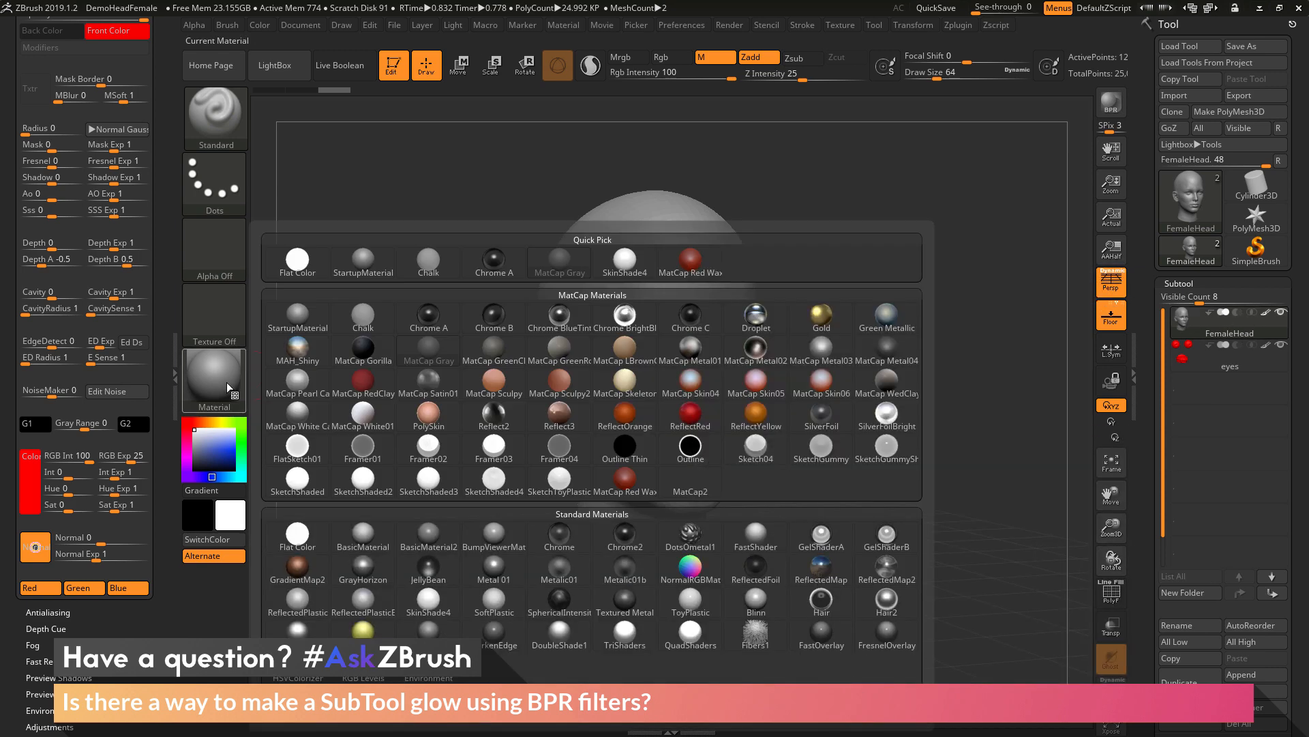
left_click(309, 535)
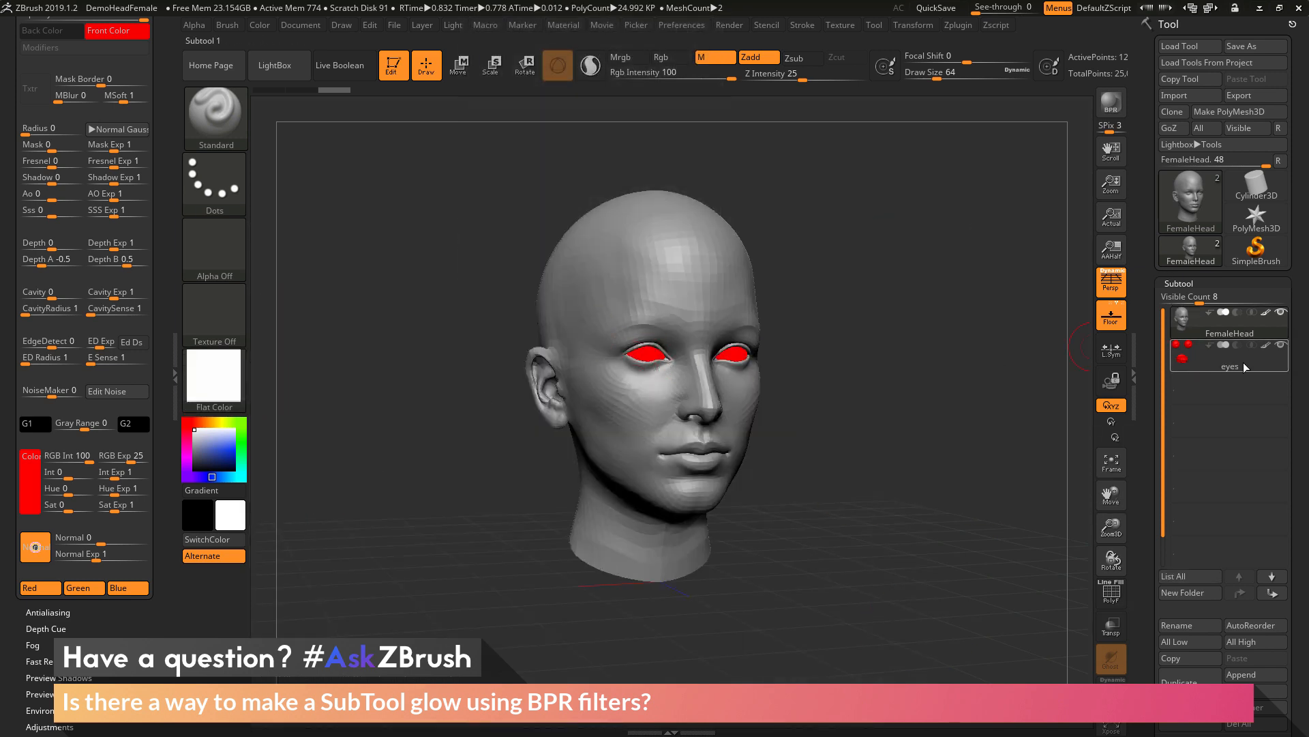
mouse_move(1237, 364)
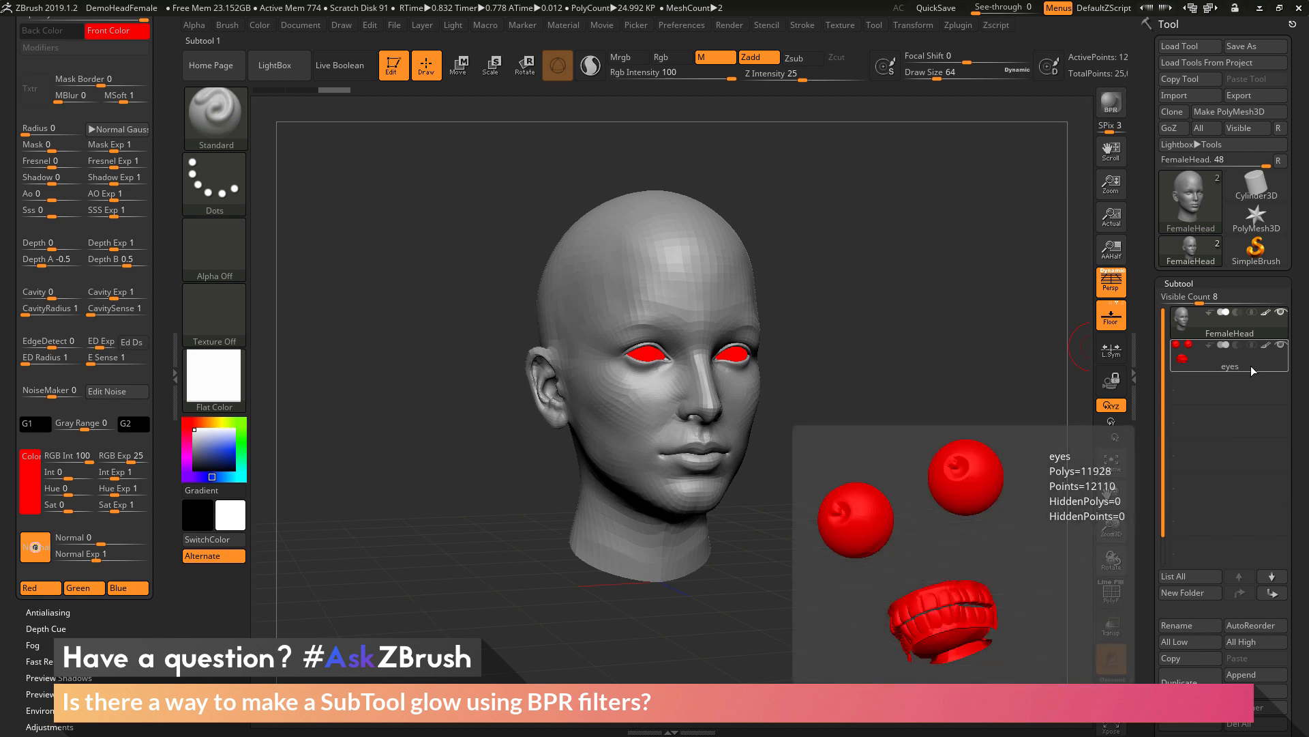
left_click(1240, 330)
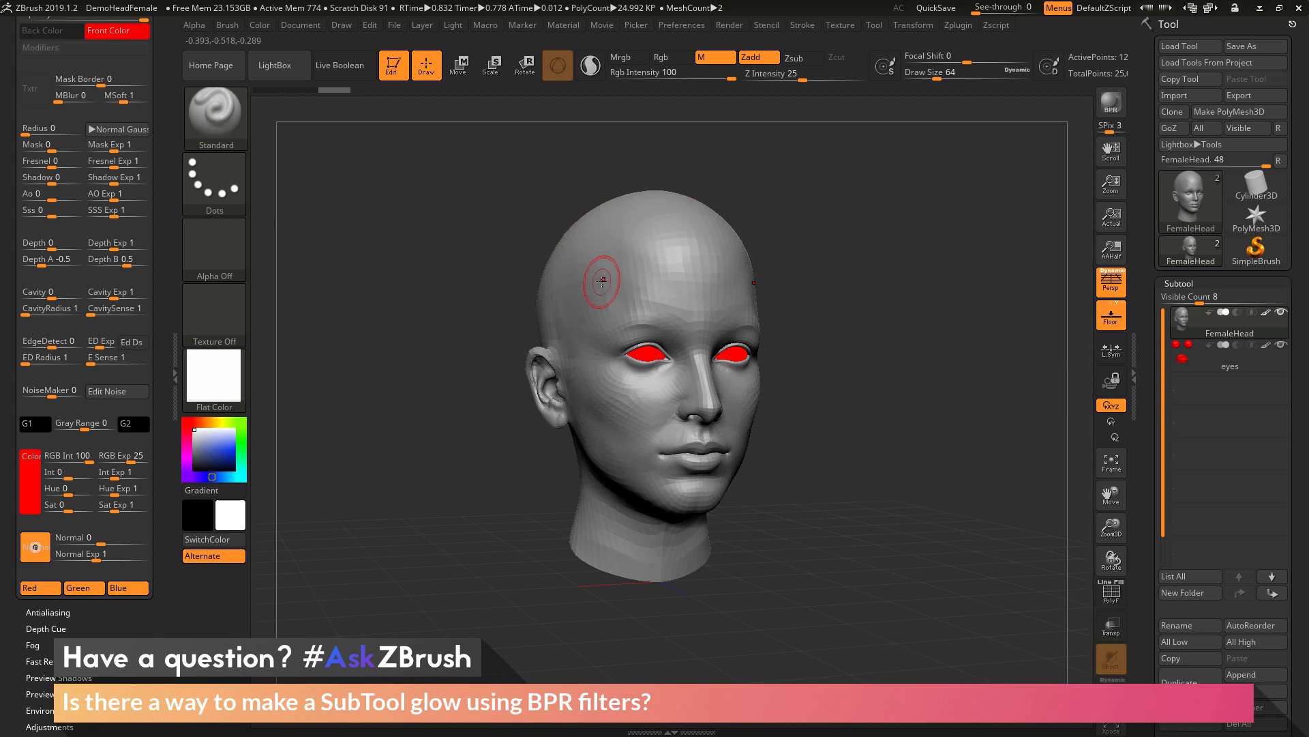
mouse_move(1241, 330)
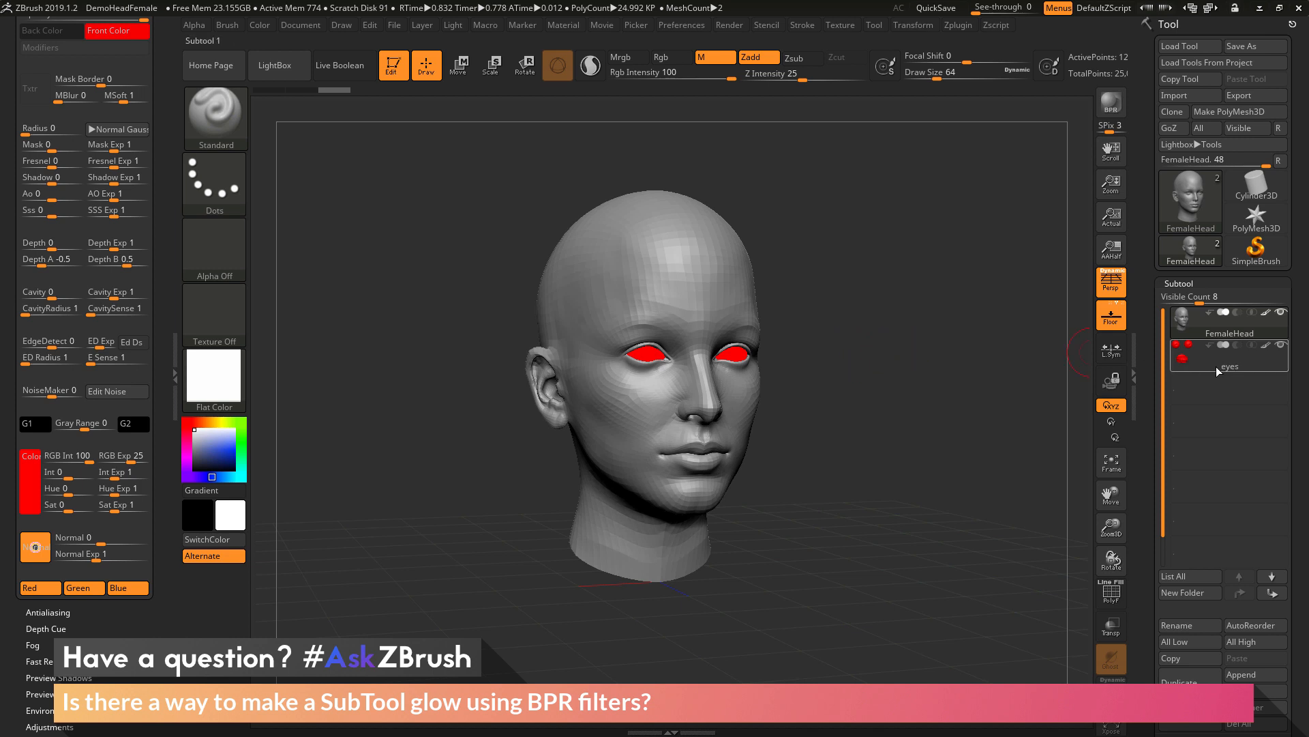
mouse_move(1238, 365)
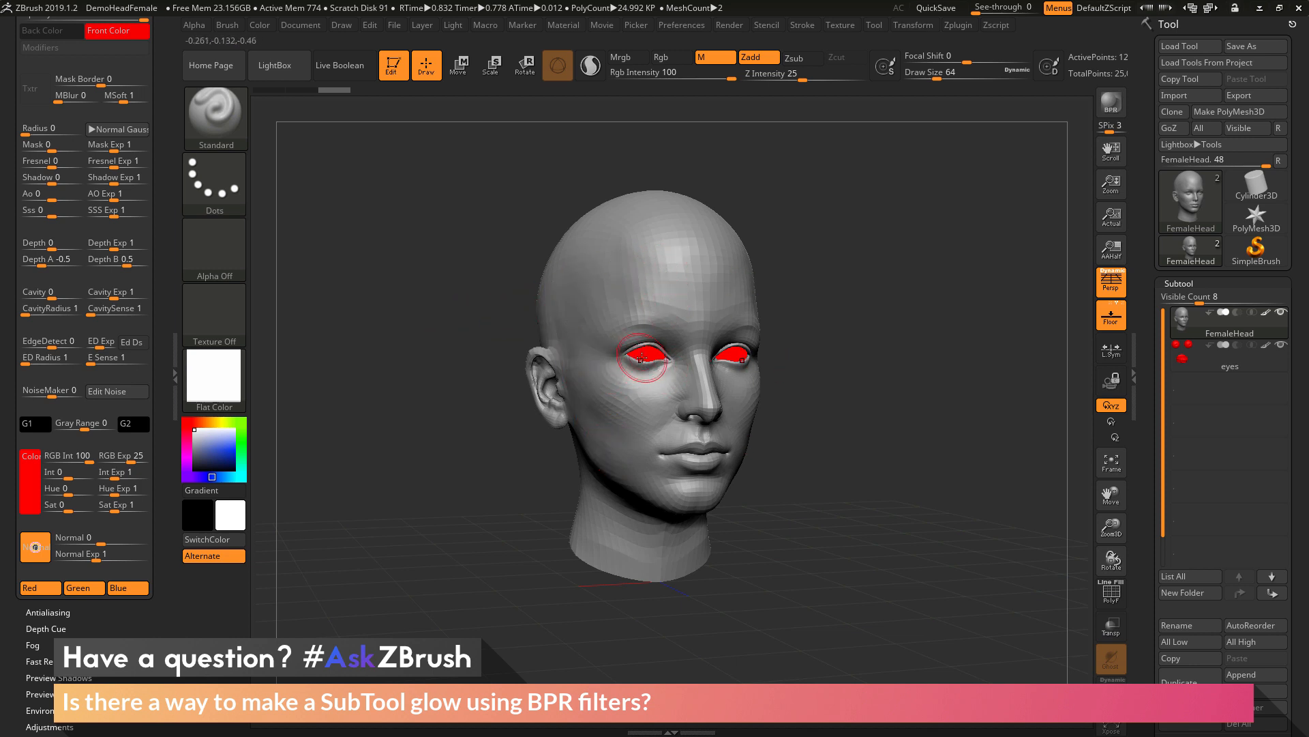
left_click(1112, 102)
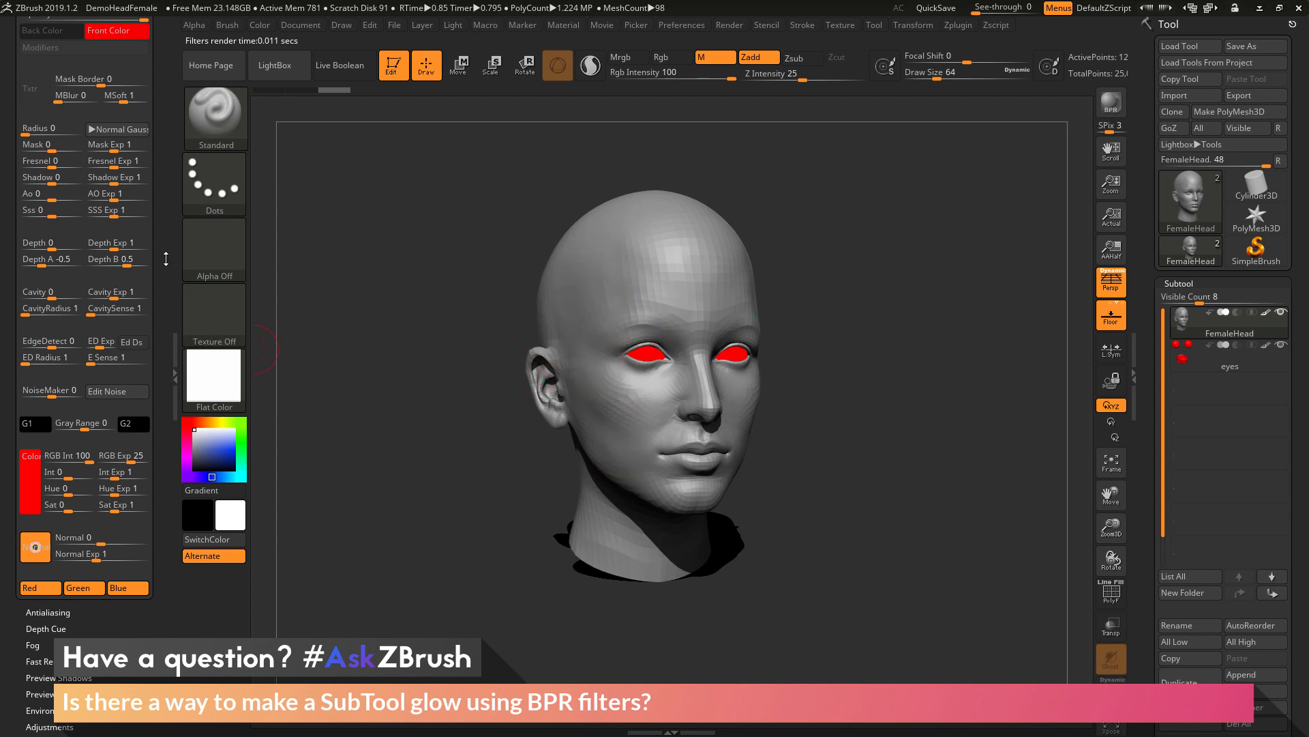
Step: Change the Front Color of filter F1 to blue and raise its Paint strength to 100
left_click_drag(164, 255, 166, 322)
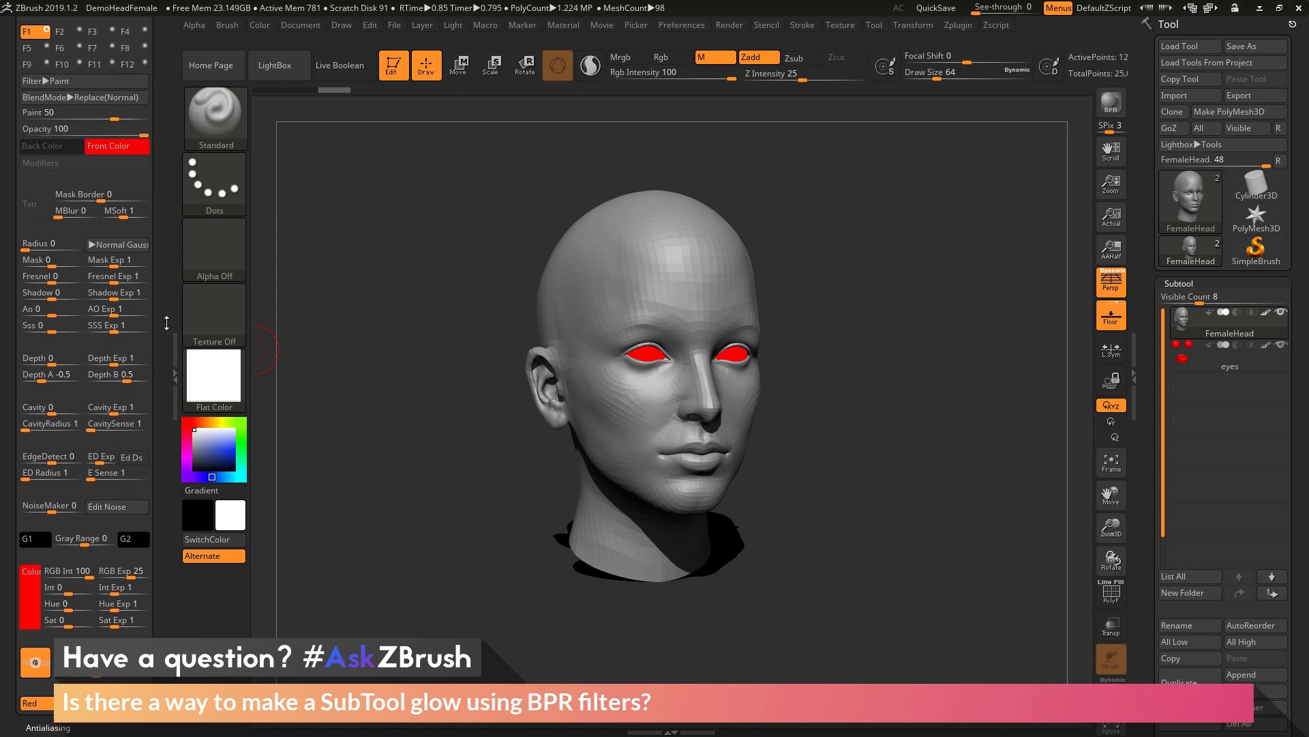
left_click_drag(151, 137, 134, 346)
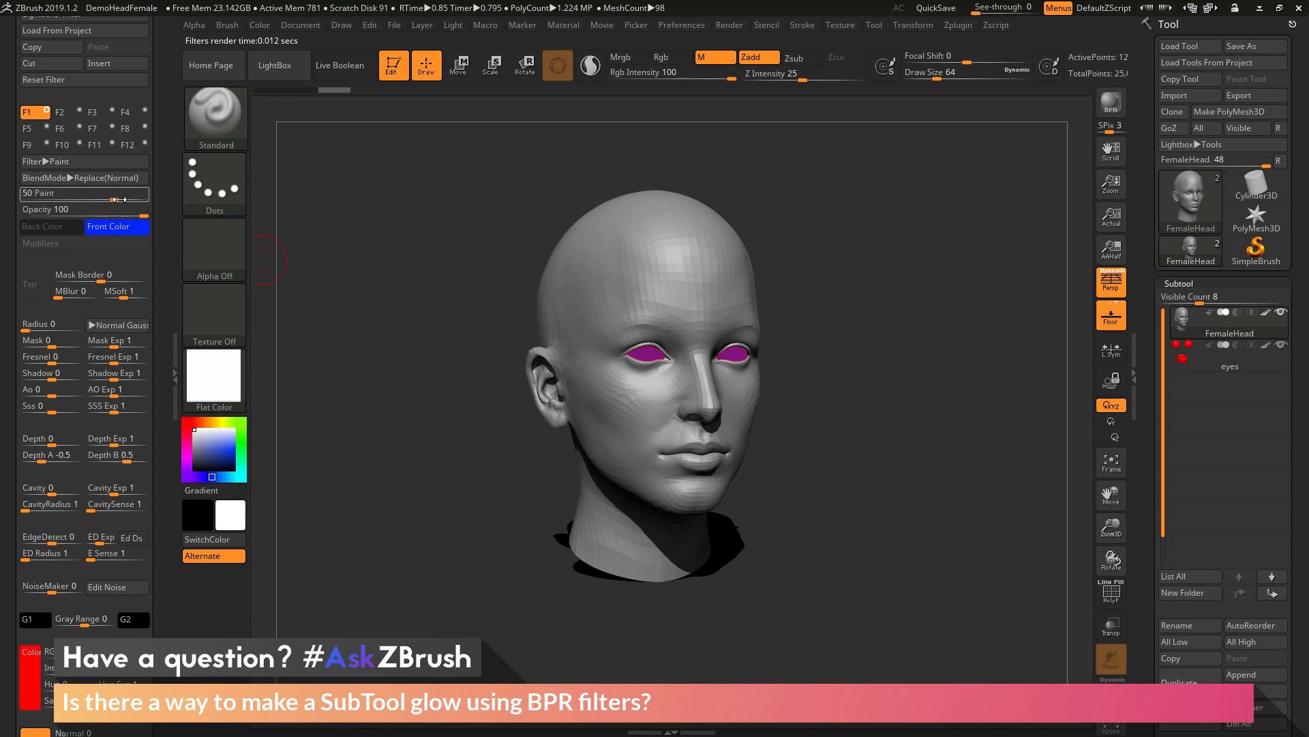
left_click_drag(114, 198, 144, 196)
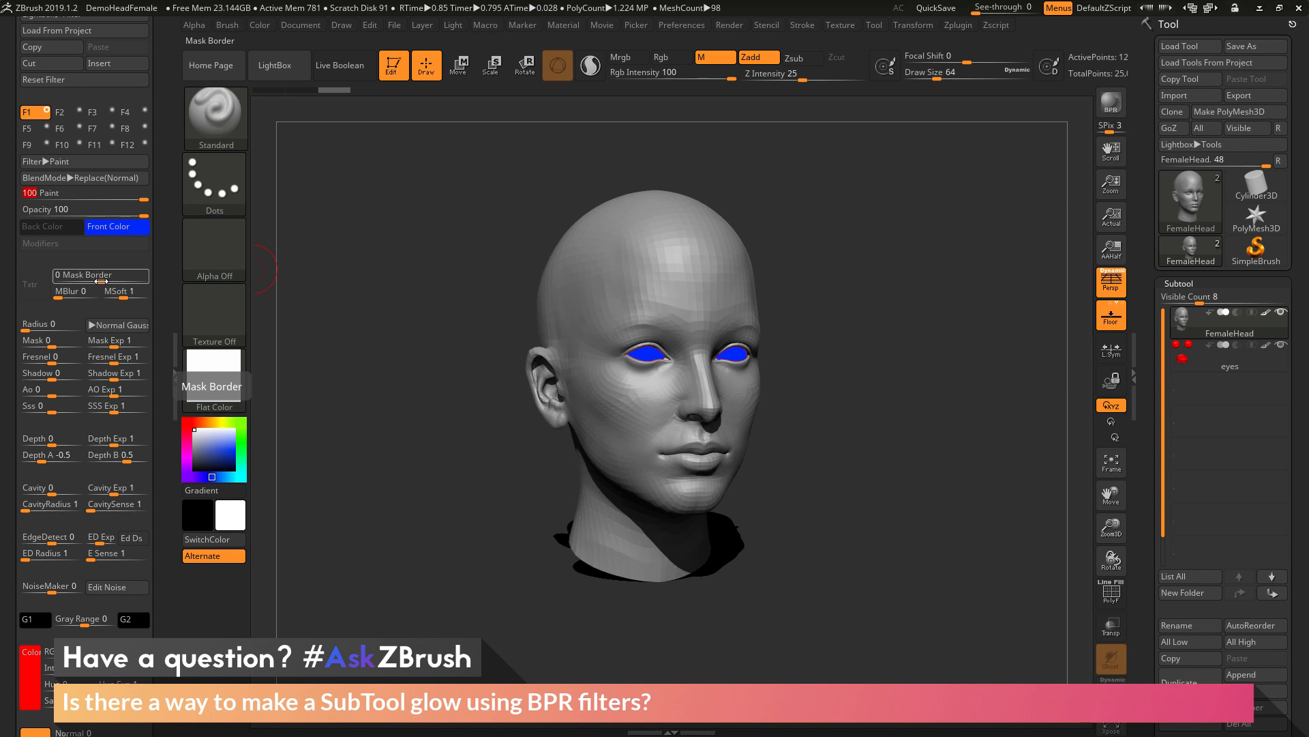
Step: Soften F1's mask around the eyes with Mask Border 29, MBlur 47 and MSoft about 1.35, and set Paint to 69
mouse_move(104, 280)
left_mouse_down()
mouse_move(128, 275)
mouse_move(69, 294)
mouse_move(125, 280)
mouse_move(120, 296)
left_mouse_up()
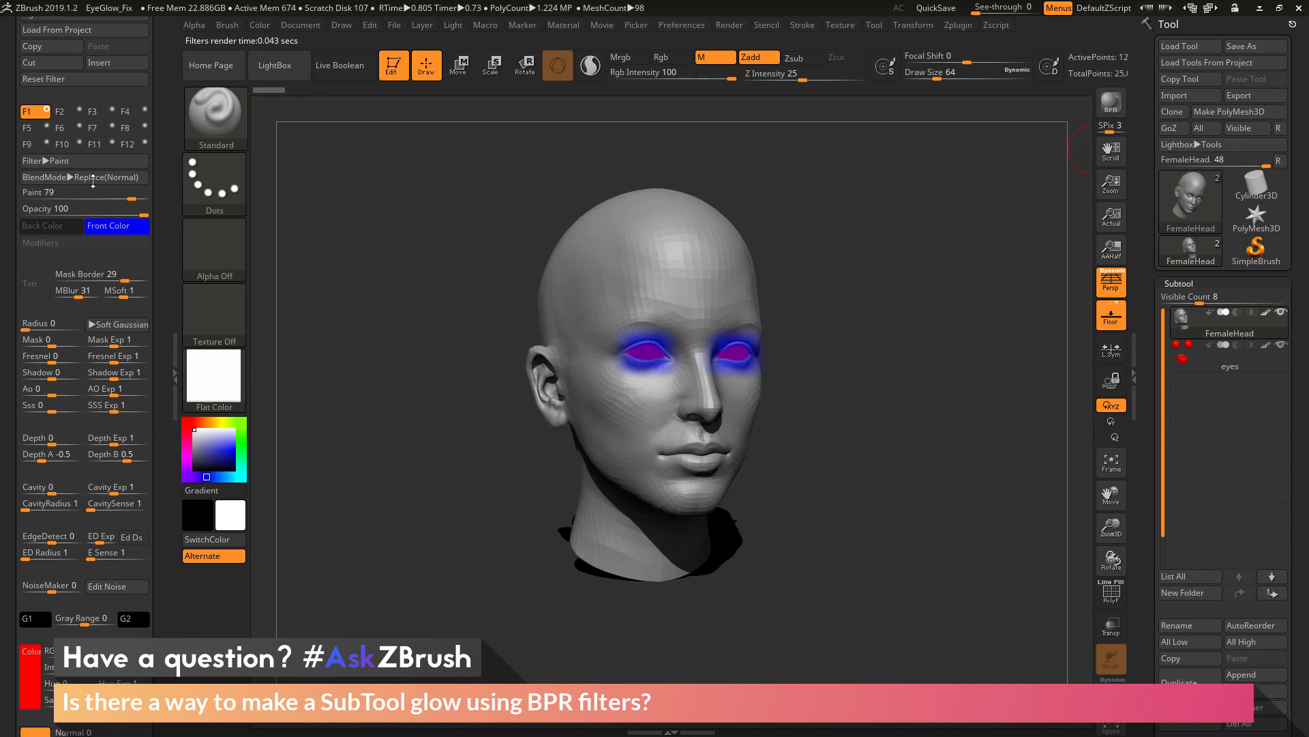
left_click_drag(126, 193, 125, 194)
left_click_drag(80, 294, 125, 297)
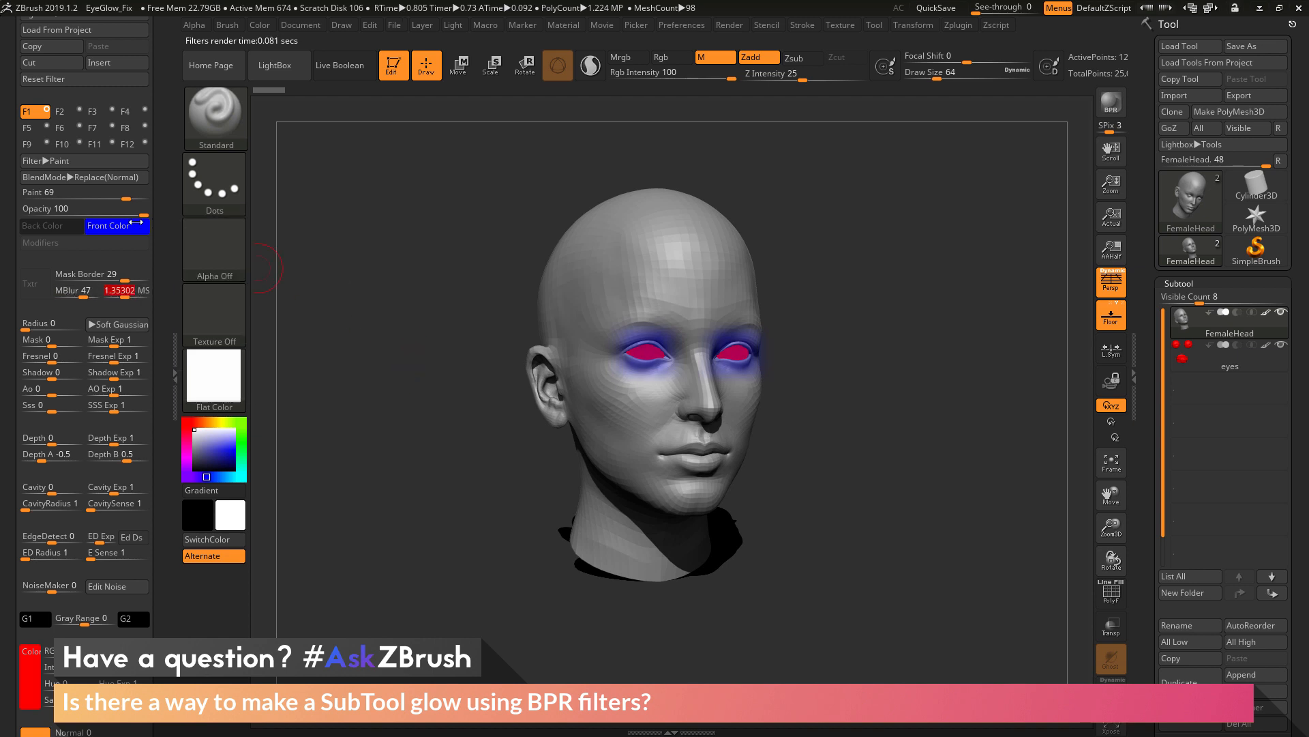
Step: Set the Front Color of filter F1 to red and render the head with BPR from its other side
left_click(114, 226)
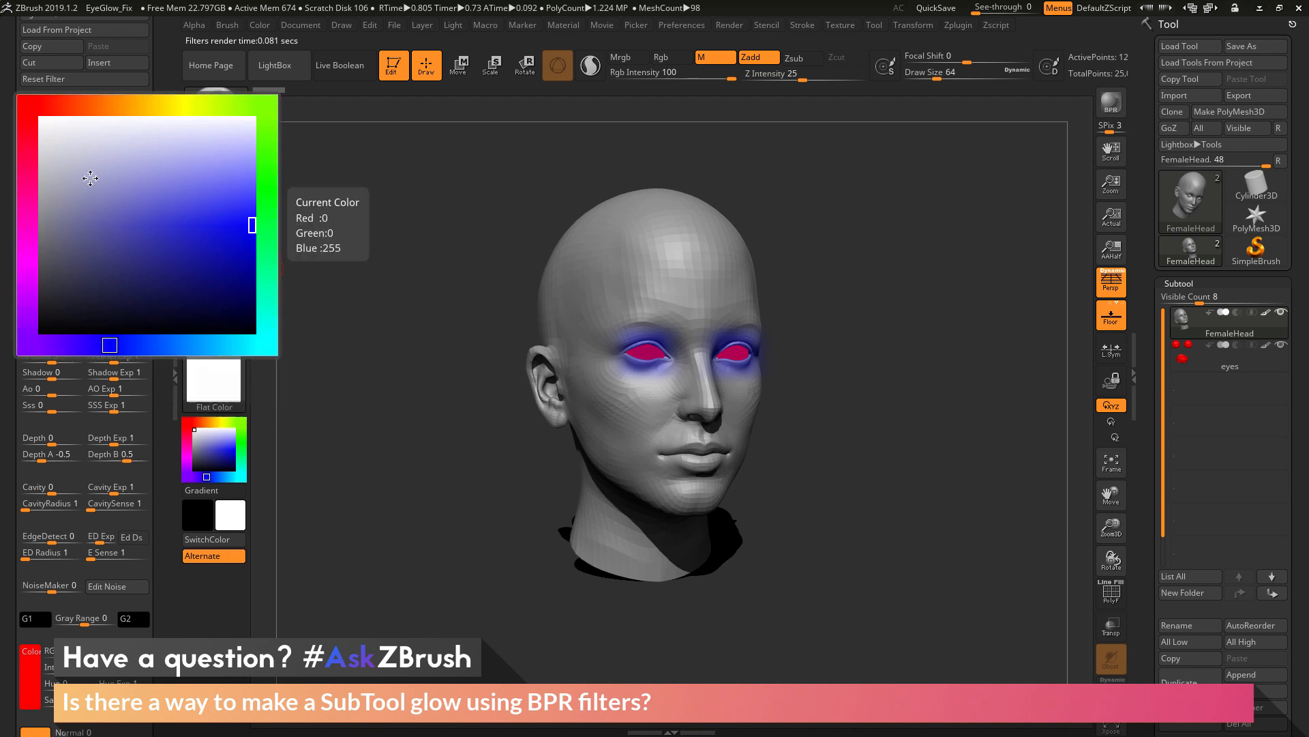
left_click(21, 97)
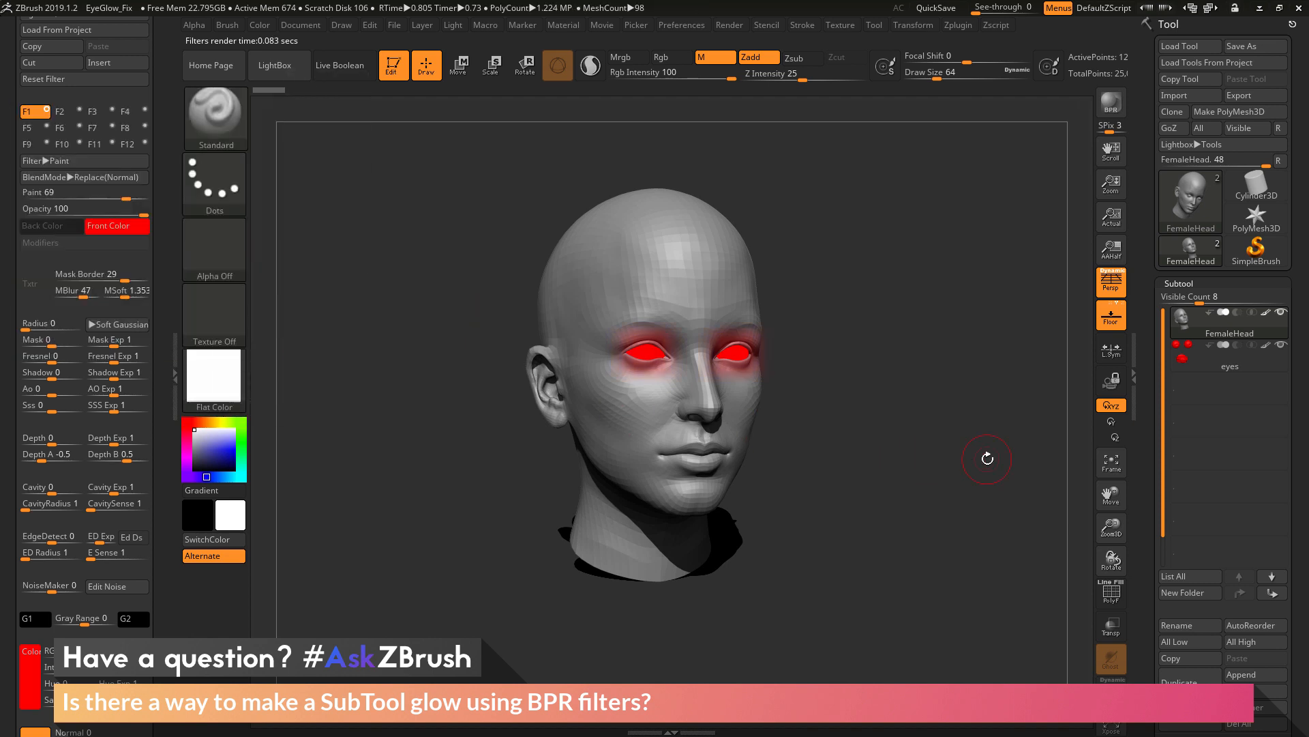
left_click_drag(987, 459, 1037, 245)
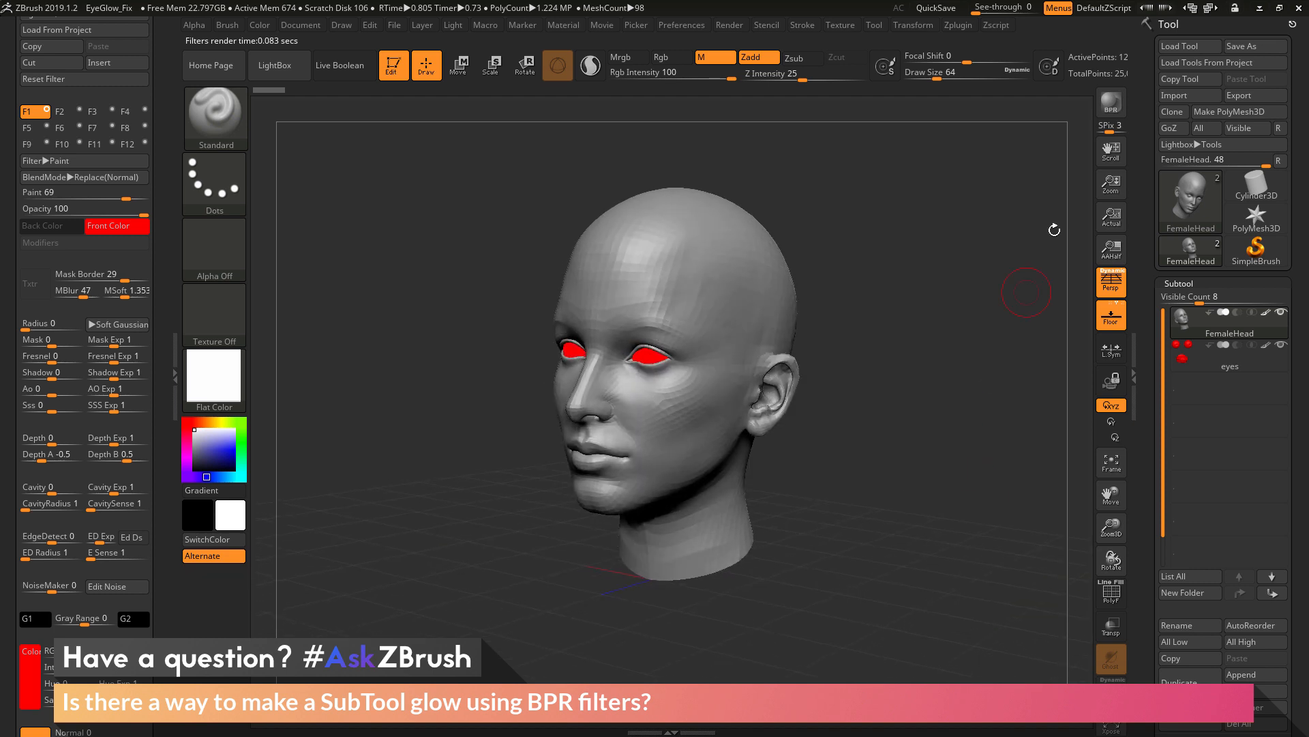
left_click(1112, 102)
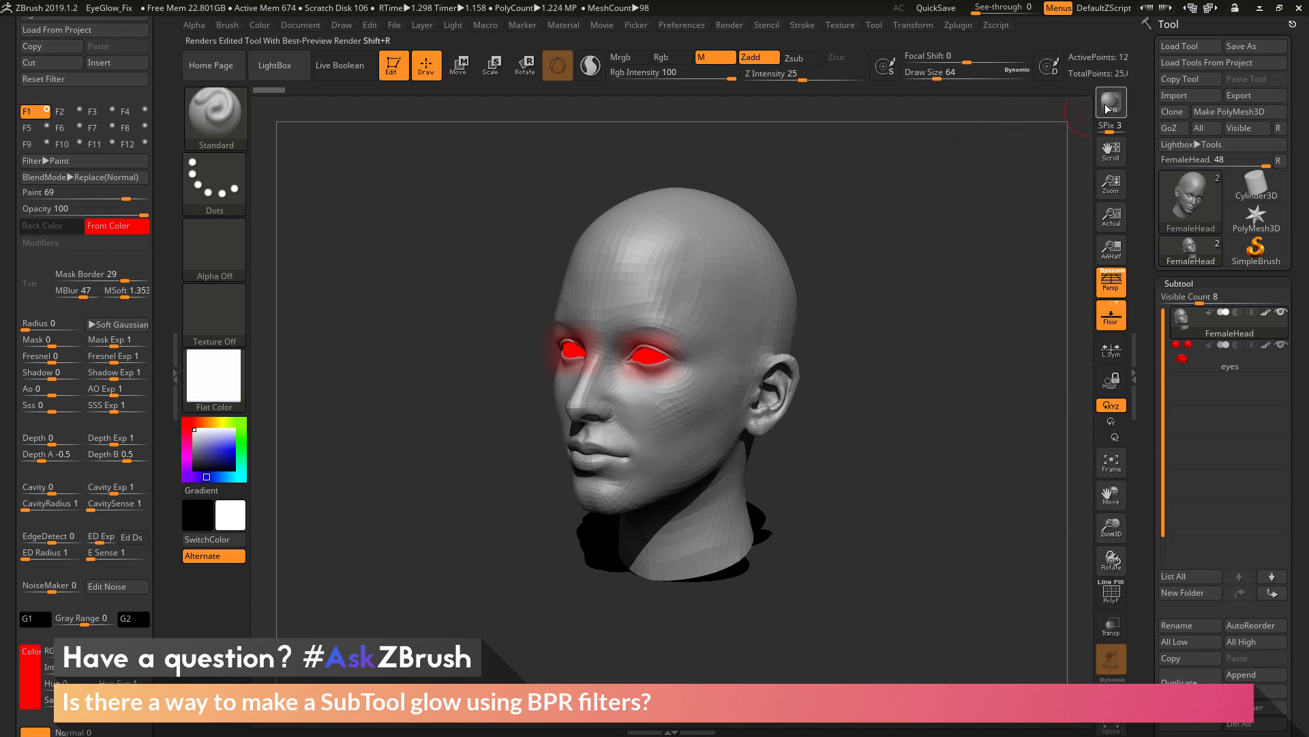
Step: Compare the render with filter F1 switched off and on again
left_click(46, 109)
left_click(46, 109)
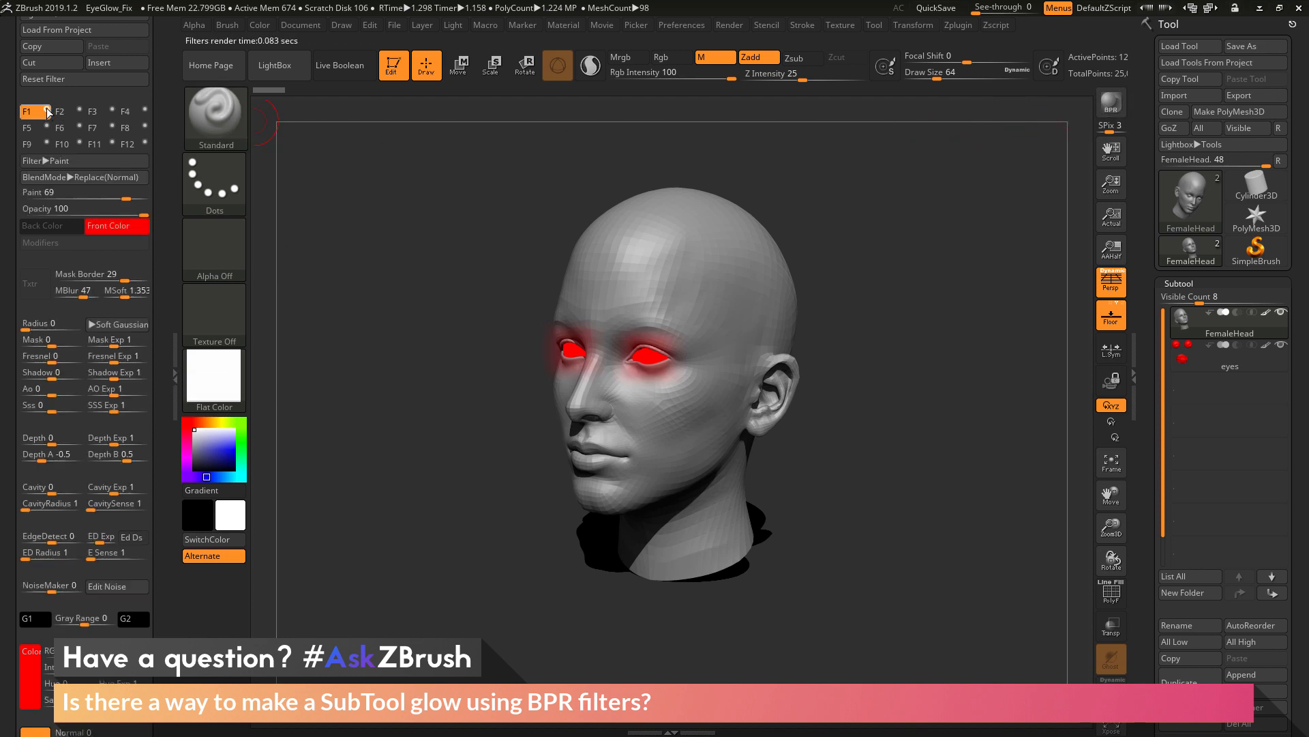
left_click(46, 109)
left_click(46, 109)
Step: Check the eye glow by rendering the head with BPR from several angles, and review F1's Color modifier
left_click_drag(503, 353, 621, 270)
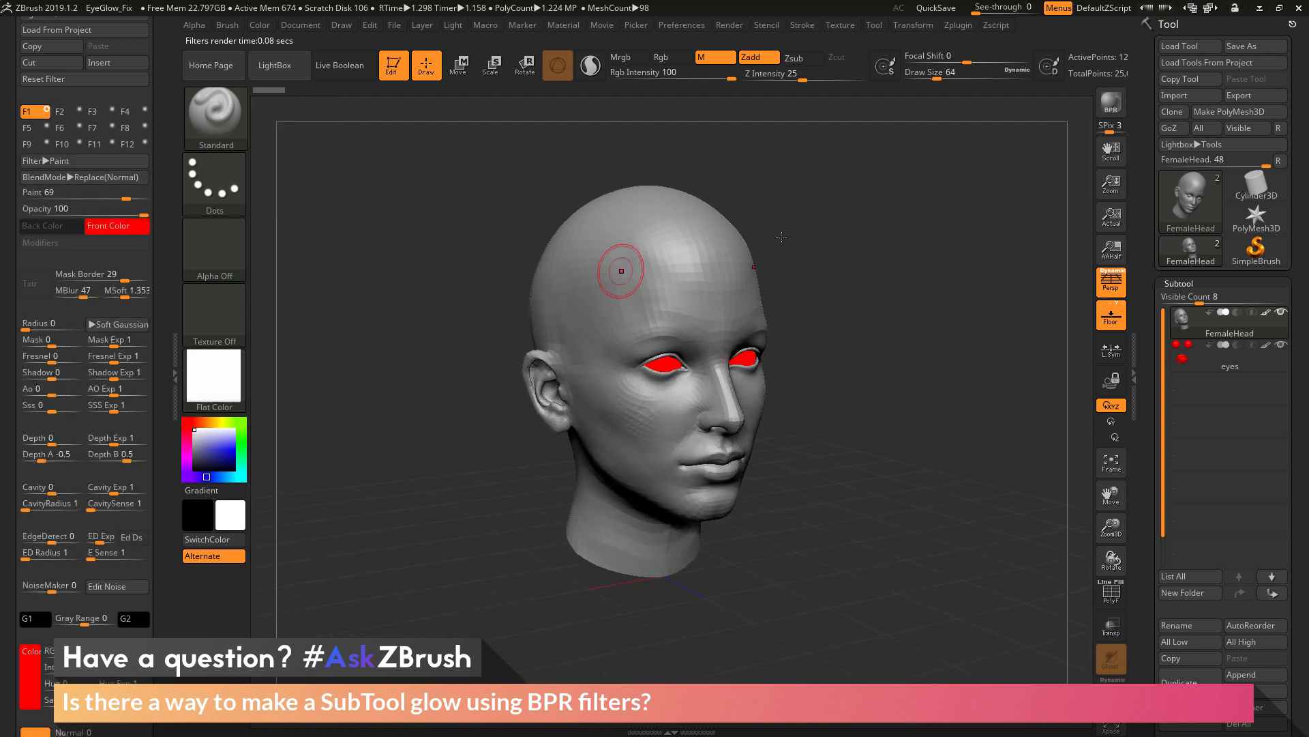
left_click(1109, 104)
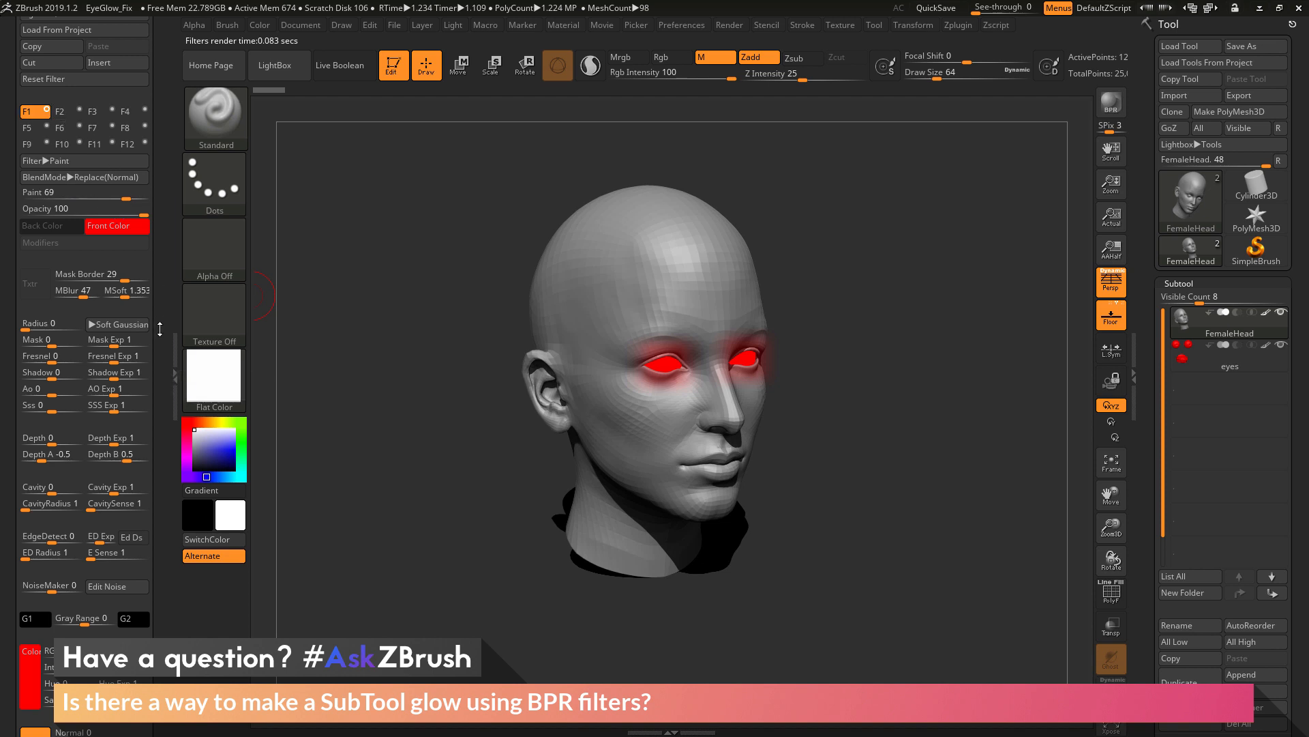
scroll(51, 314, "down", 5)
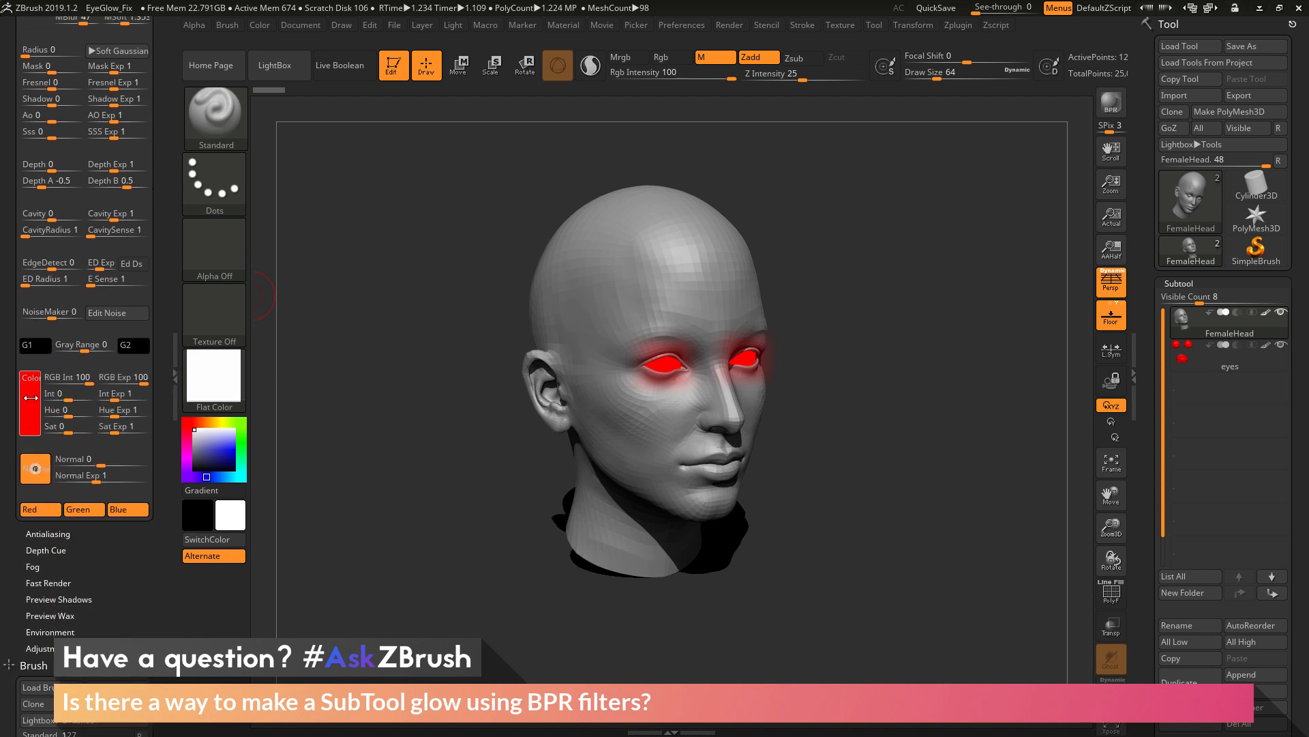
mouse_move(31, 402)
left_click_drag(919, 404, 935, 371, "shift")
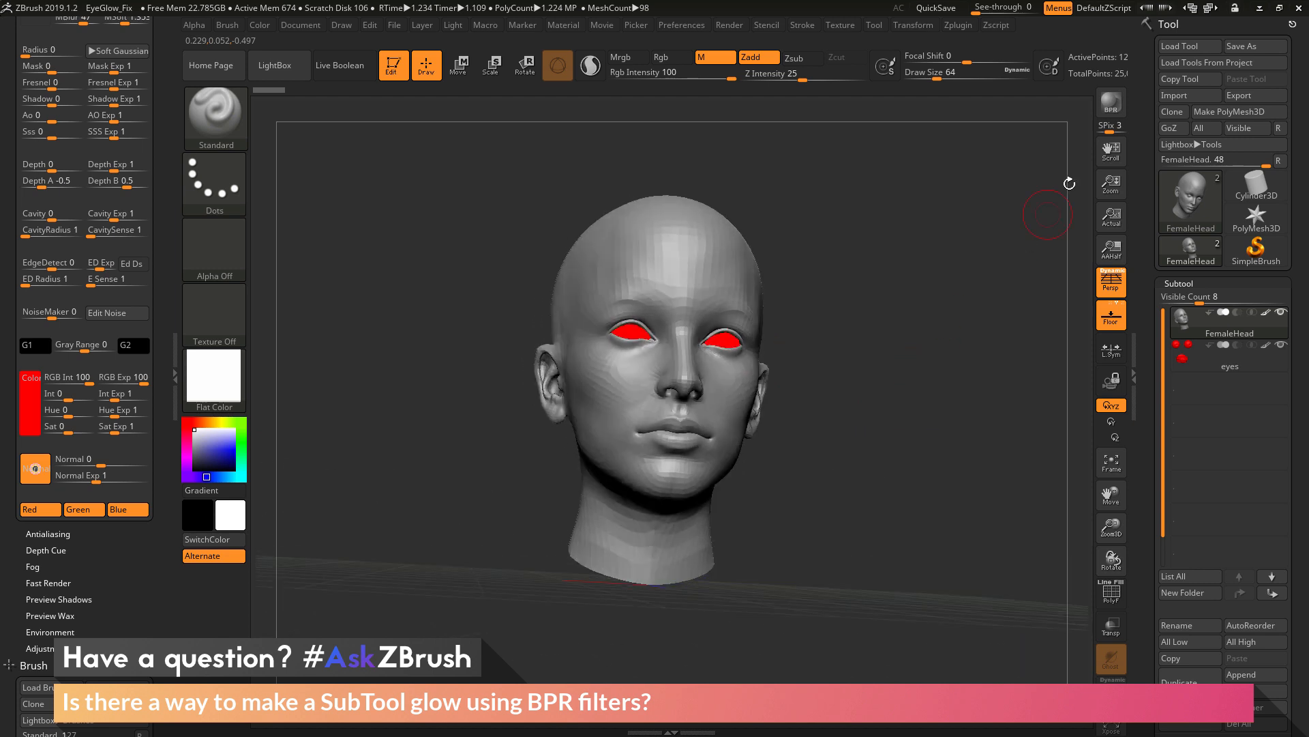
key("shift+r")
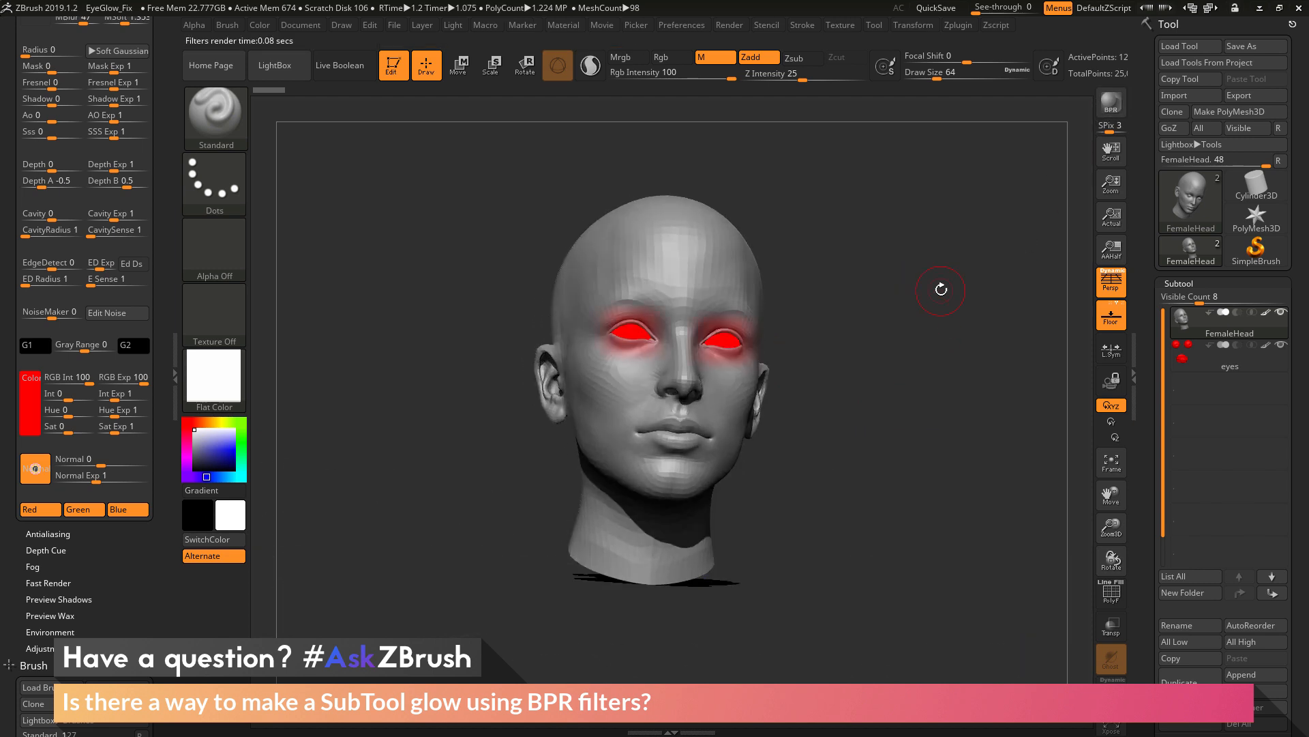
left_click_drag(970, 226, 1037, 137)
left_click(1107, 108)
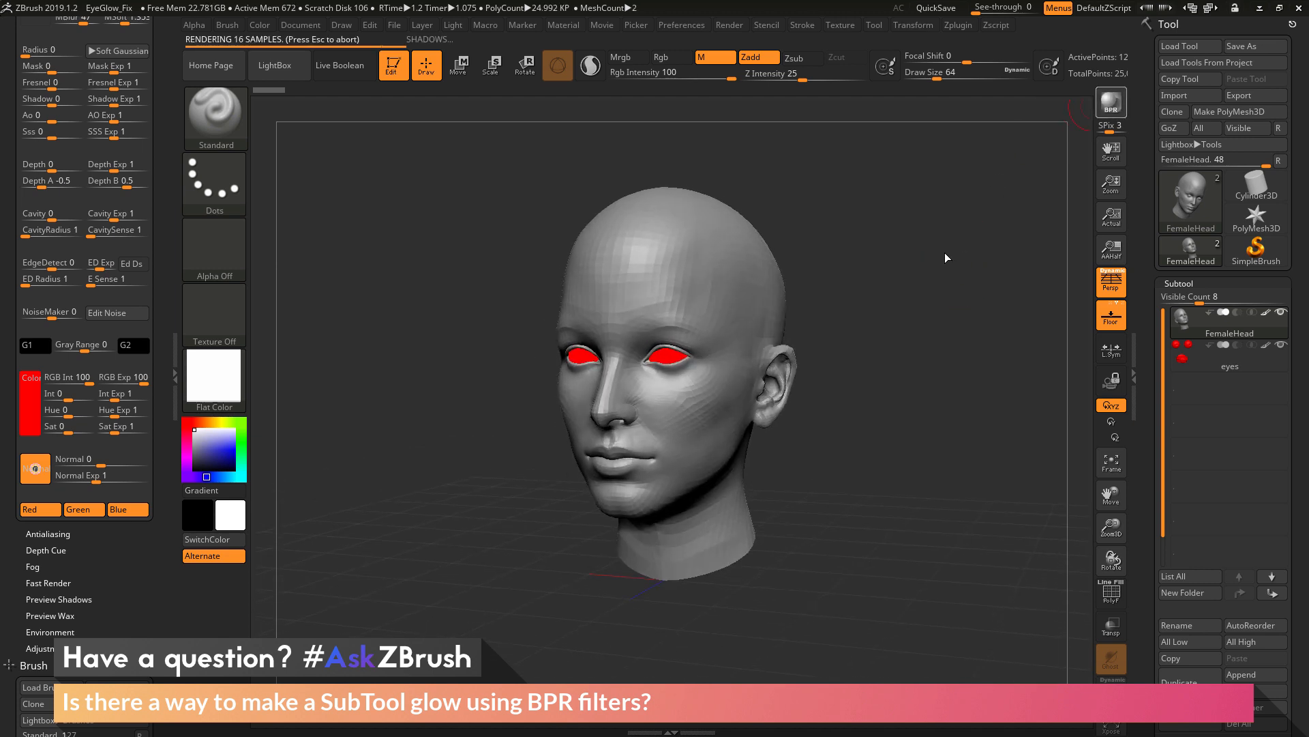